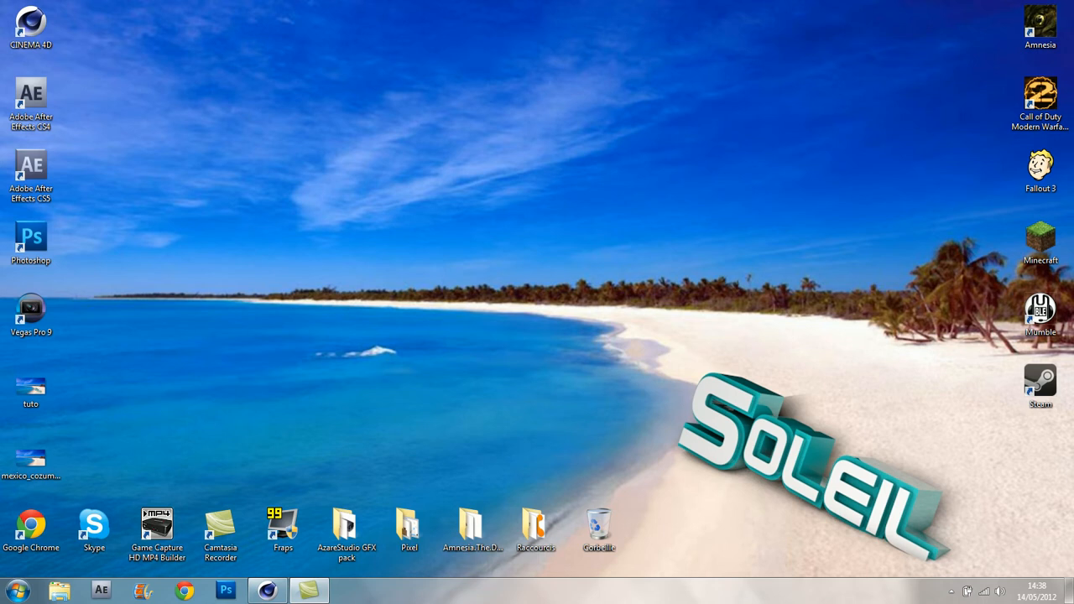
Step: Search the computer for "wallpapper", view the matching image and close it
{"action": "left_click_drag", "start_coordinate": [683, 379], "coordinate": [960, 510]}
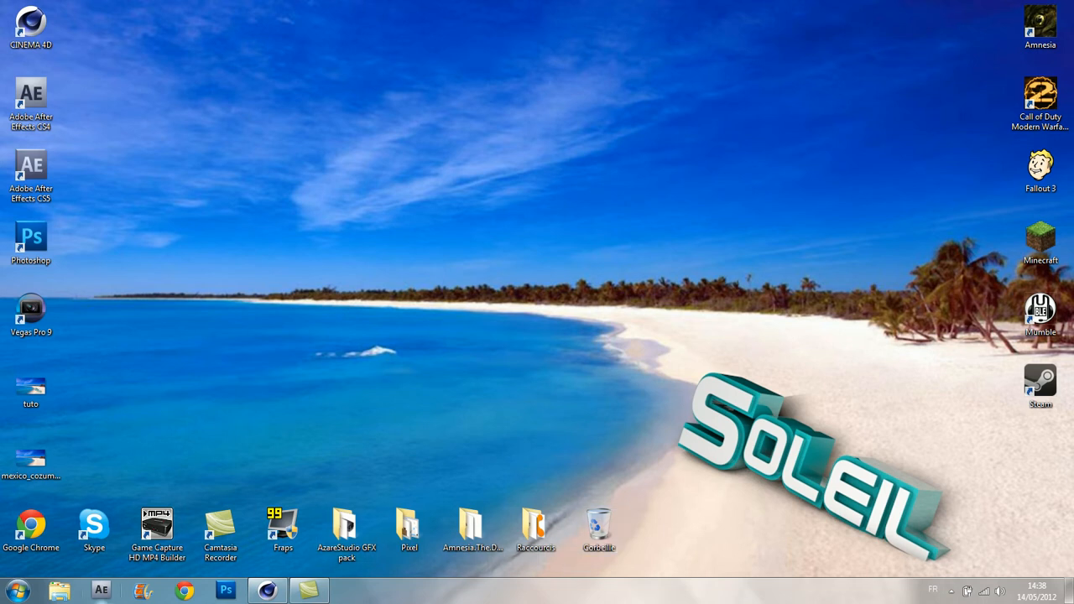
{"action": "key", "text": "super"}
{"action": "type", "text": "wallpapper"}
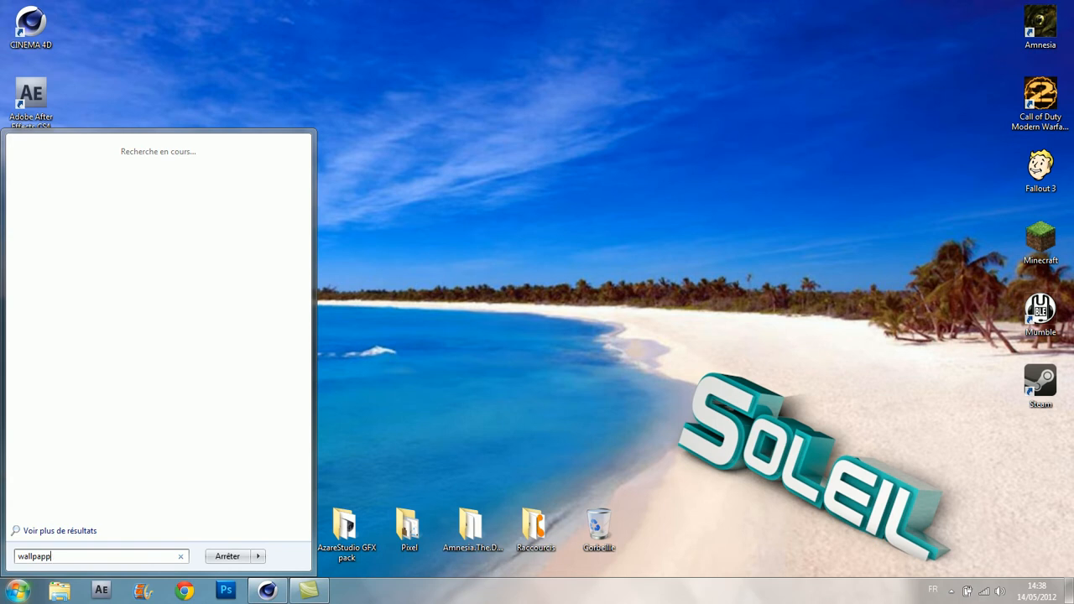
{"action": "key", "text": "Return"}
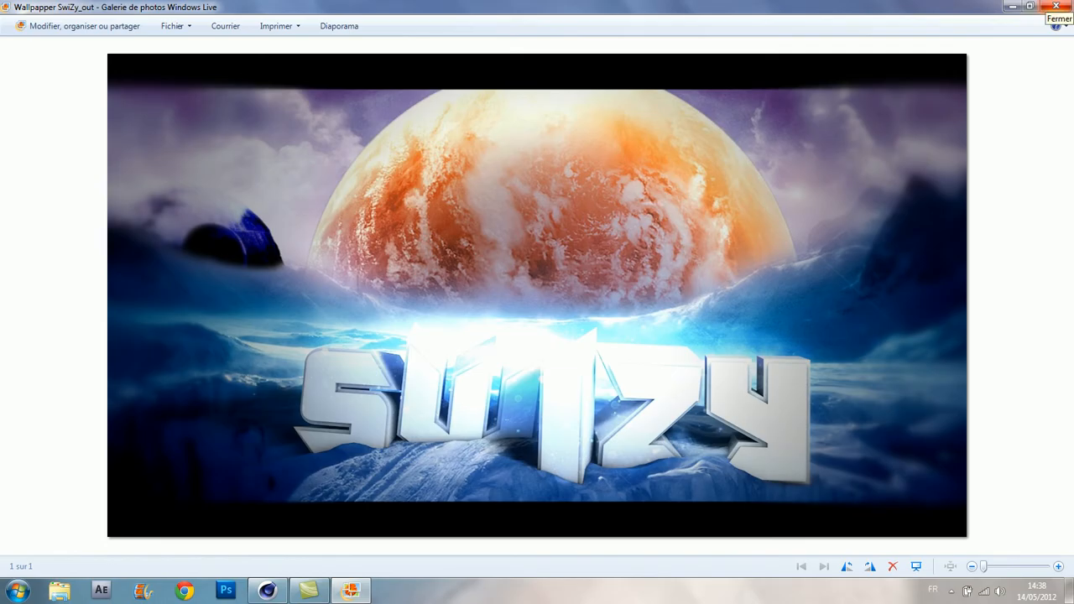
{"action": "left_click", "coordinate": [1056, 6]}
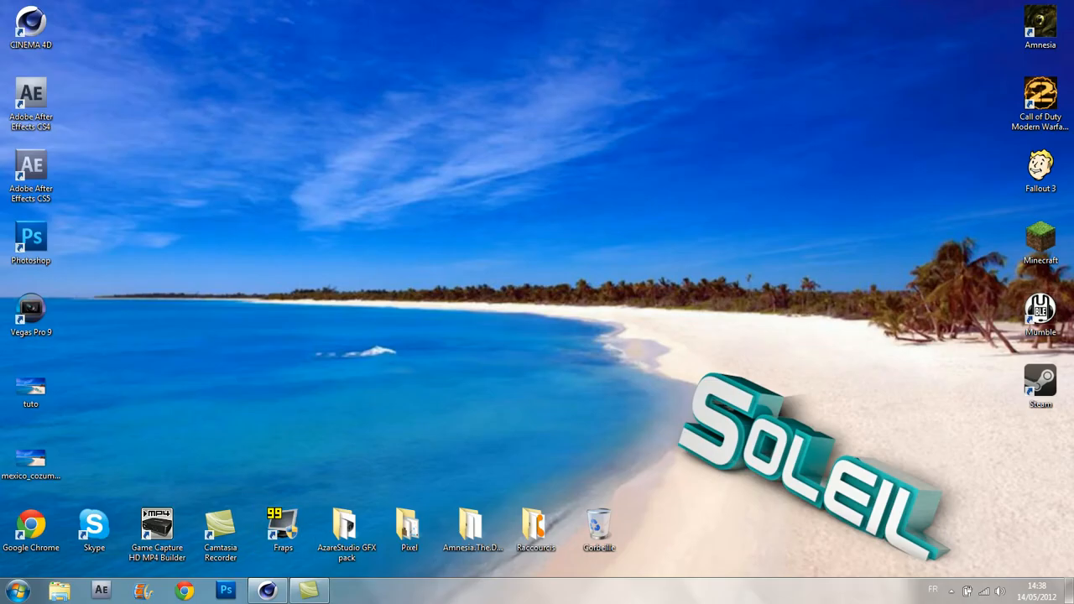
Step: Switch to CINEMA 4D and create a new empty project
{"action": "left_click", "coordinate": [268, 591]}
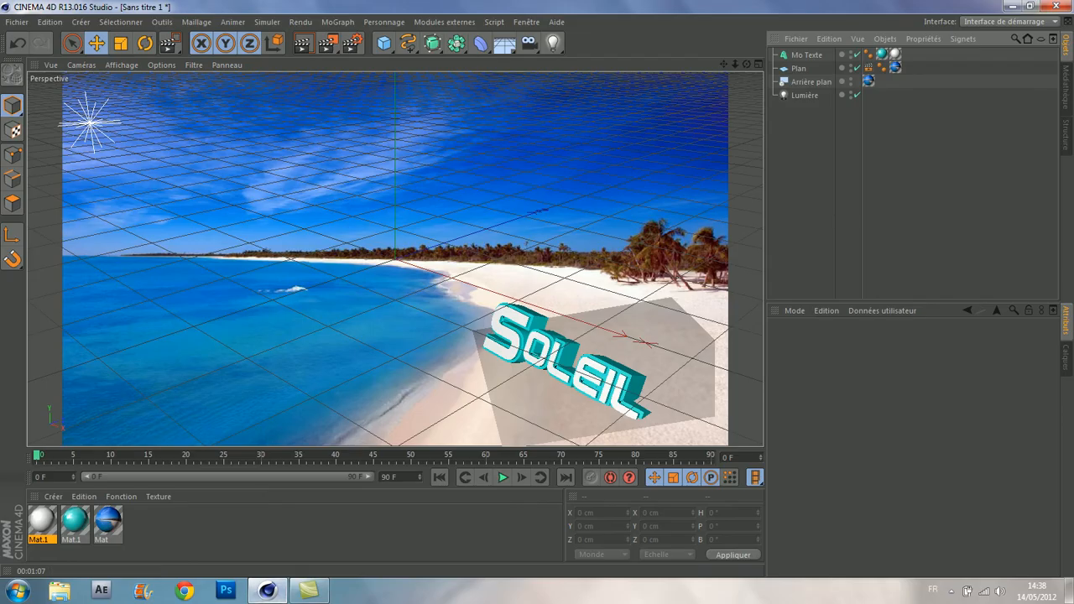
{"action": "left_click", "coordinate": [17, 22]}
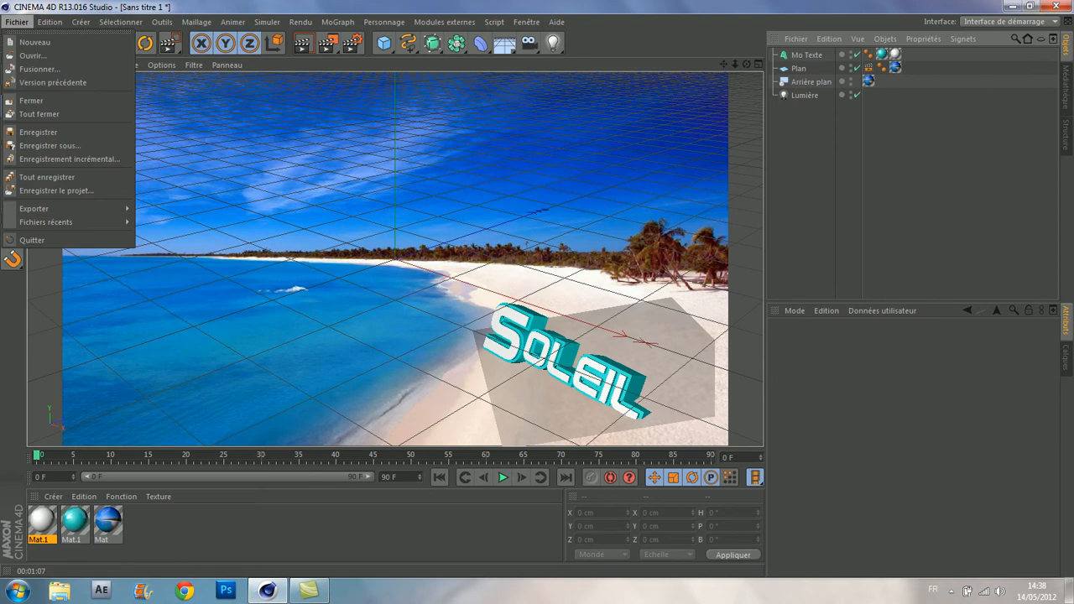
{"action": "left_click", "coordinate": [35, 42]}
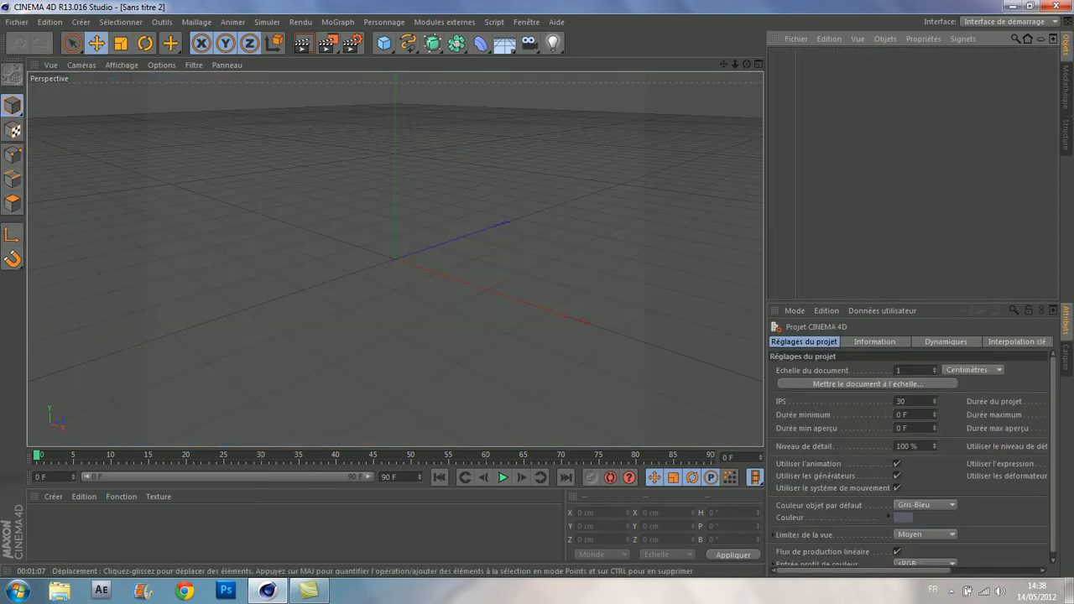
Step: Set the render output size to 1280 x 720 pixels
{"action": "left_click", "coordinate": [352, 43]}
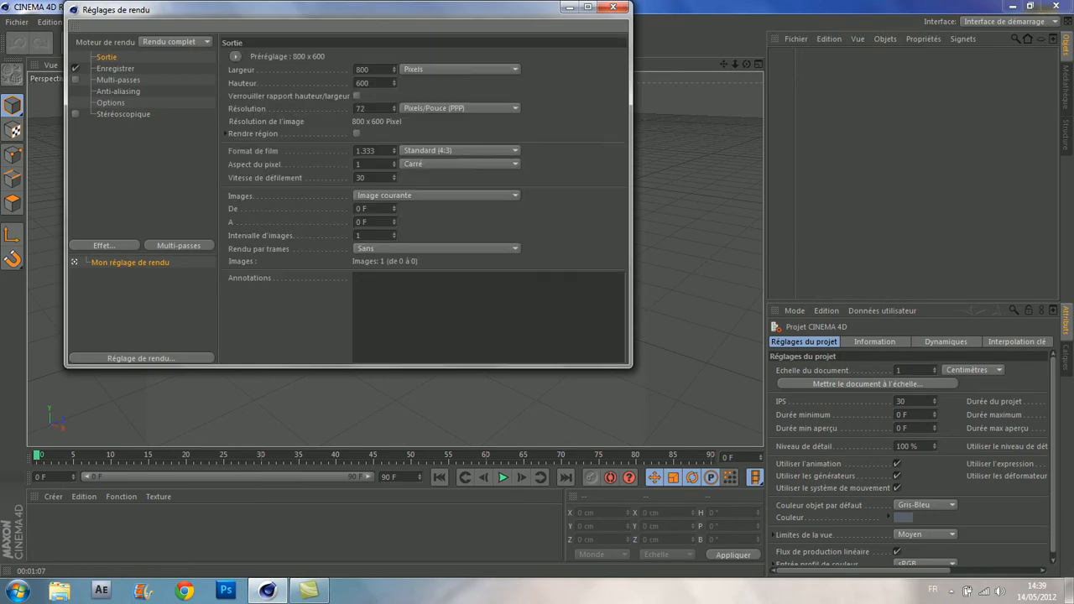
{"action": "double_click", "coordinate": [362, 69]}
{"action": "type", "text": "1280"}
{"action": "key", "text": "Tab"}
{"action": "type", "text": "720"}
{"action": "key", "text": "Return"}
Step: Set the rendered image to save in PNG format on the desktop under the name tutoo
{"action": "left_click", "coordinate": [115, 69]}
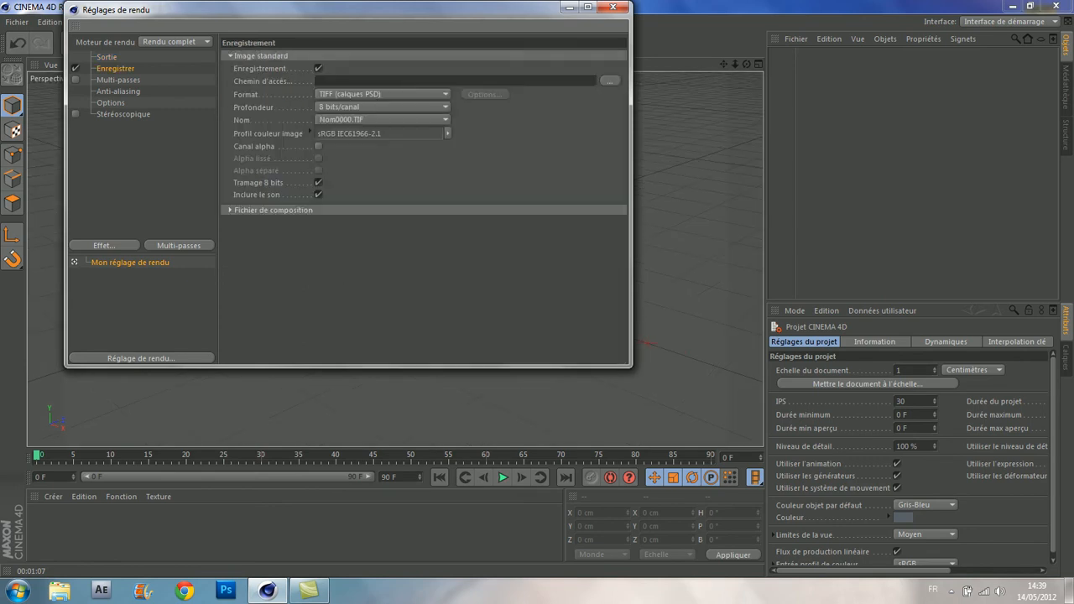
{"action": "left_click", "coordinate": [381, 94]}
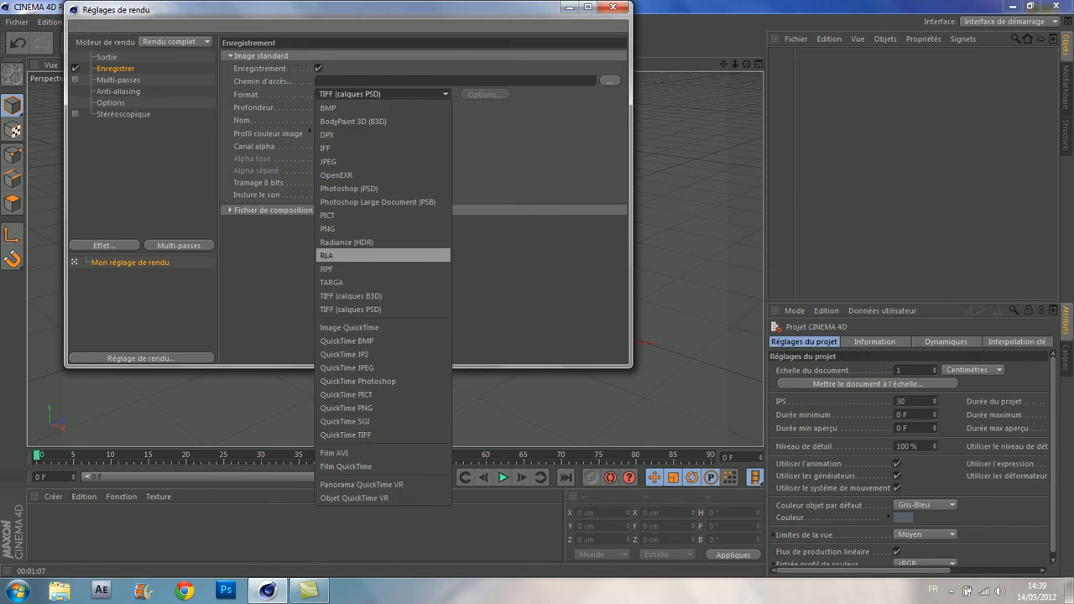
{"action": "left_click", "coordinate": [382, 228]}
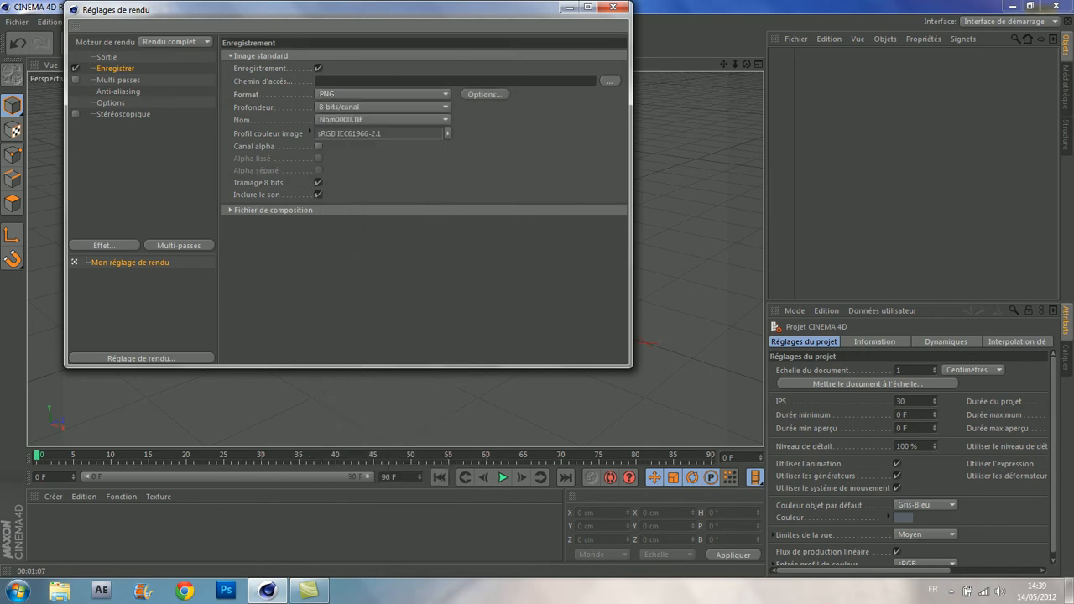
{"action": "type", "text": "tutoo"}
{"action": "key", "text": "Return"}
{"action": "left_click", "coordinate": [618, 6]}
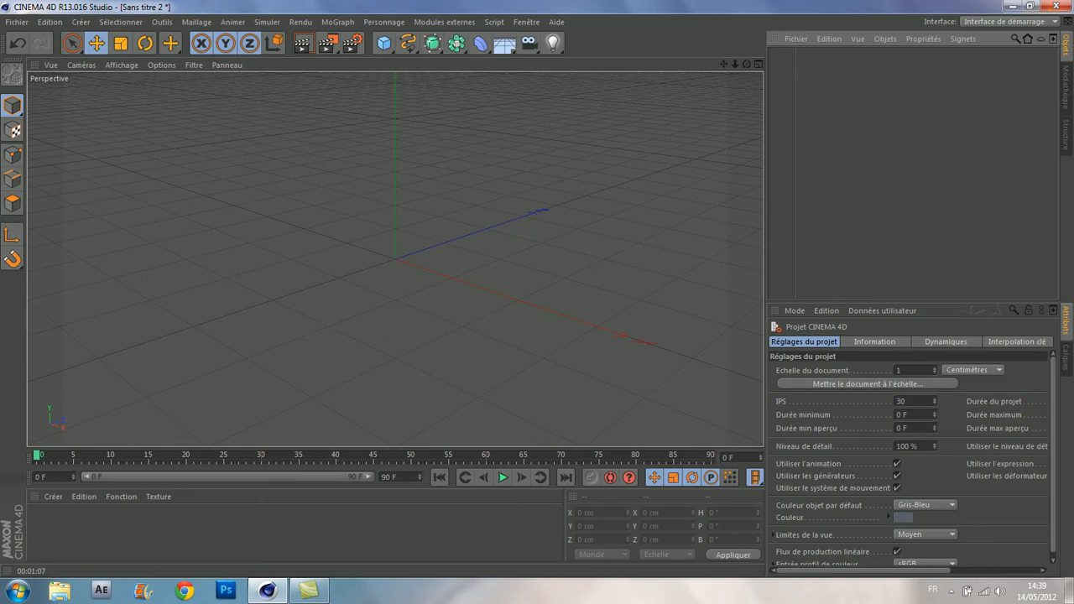
Step: Set the anti-aliasing in the render settings to Au mieux
{"action": "left_click", "coordinate": [353, 43]}
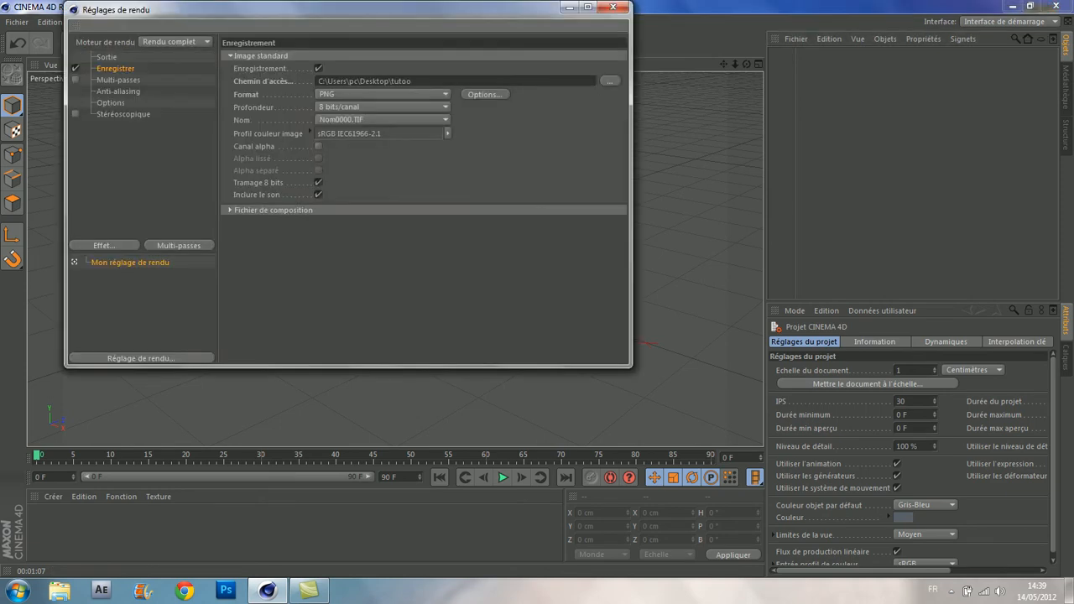
{"action": "left_click", "coordinate": [119, 91]}
{"action": "left_click", "coordinate": [384, 56]}
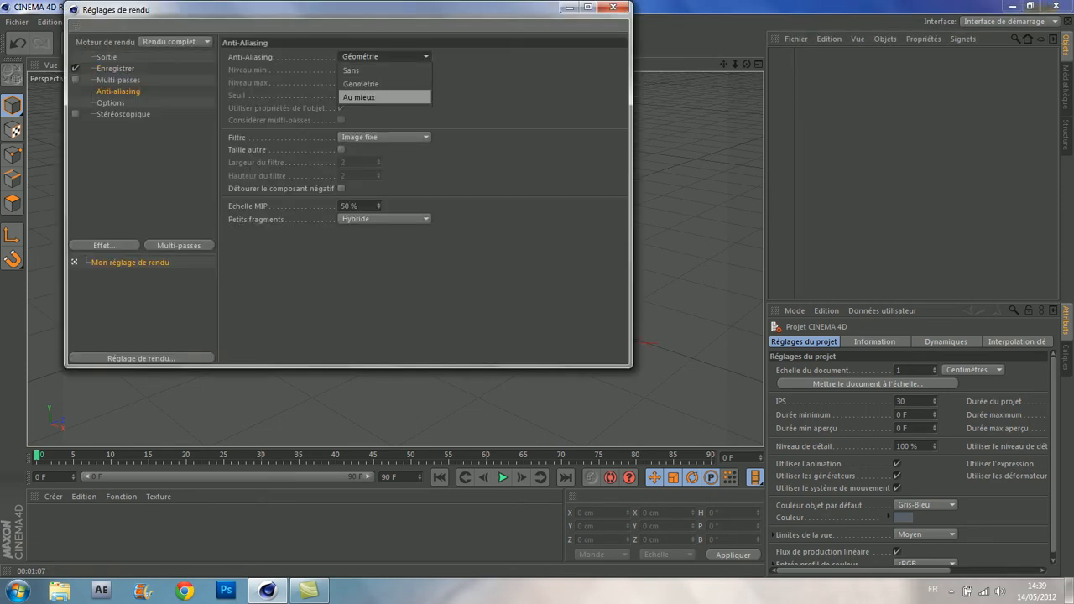
{"action": "left_click", "coordinate": [361, 97]}
Step: Add the Illumination globale effect in IR + QMC (Image fixe) mode and the Occlusion ambiante effect to the render settings
{"action": "left_click", "coordinate": [132, 245]}
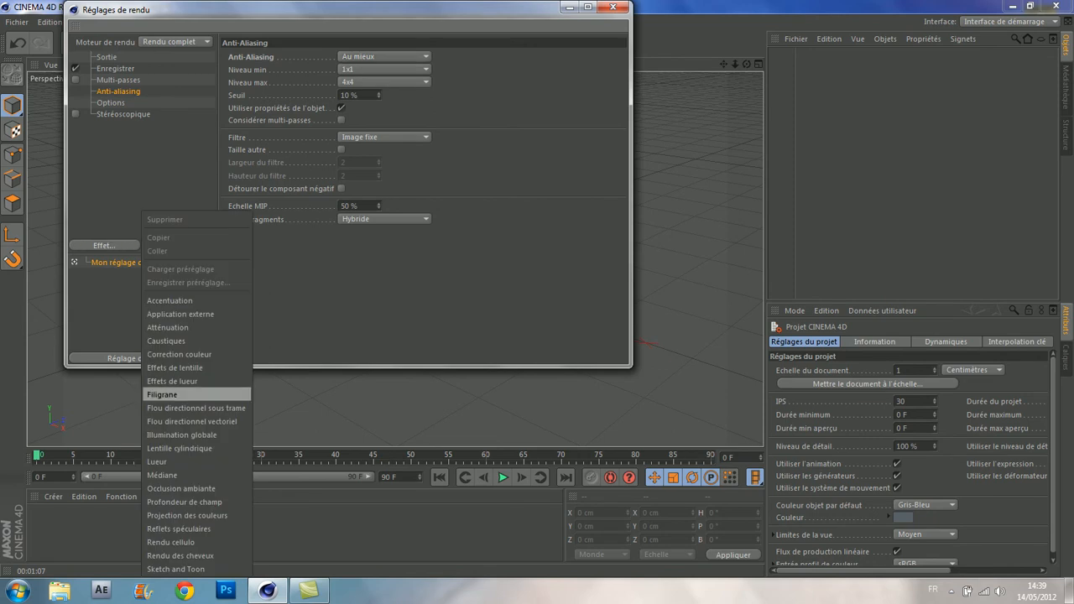
{"action": "left_click", "coordinate": [181, 435]}
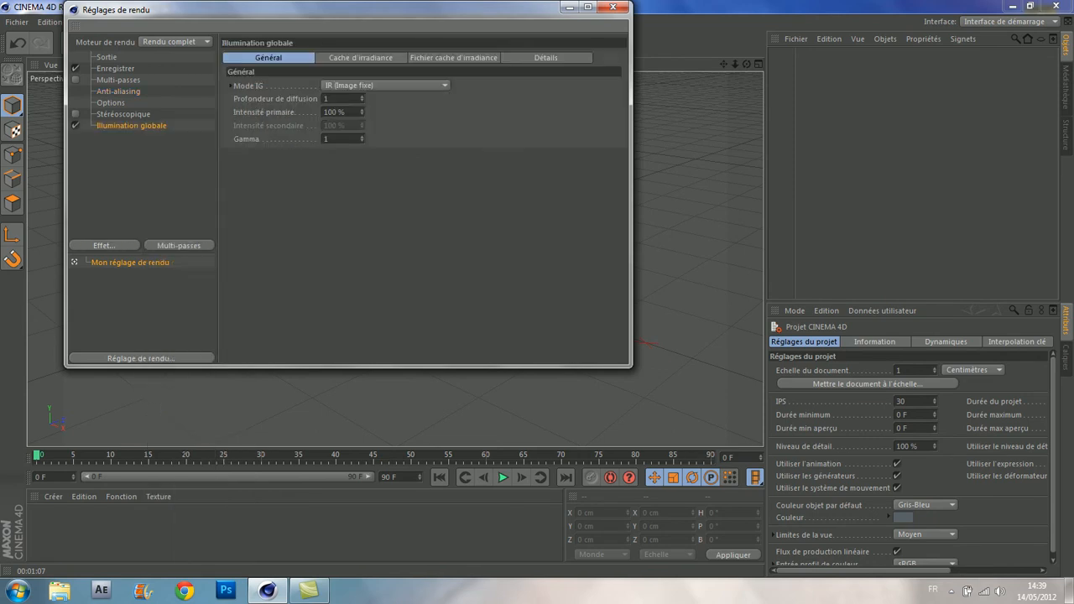
{"action": "left_click", "coordinate": [383, 85]}
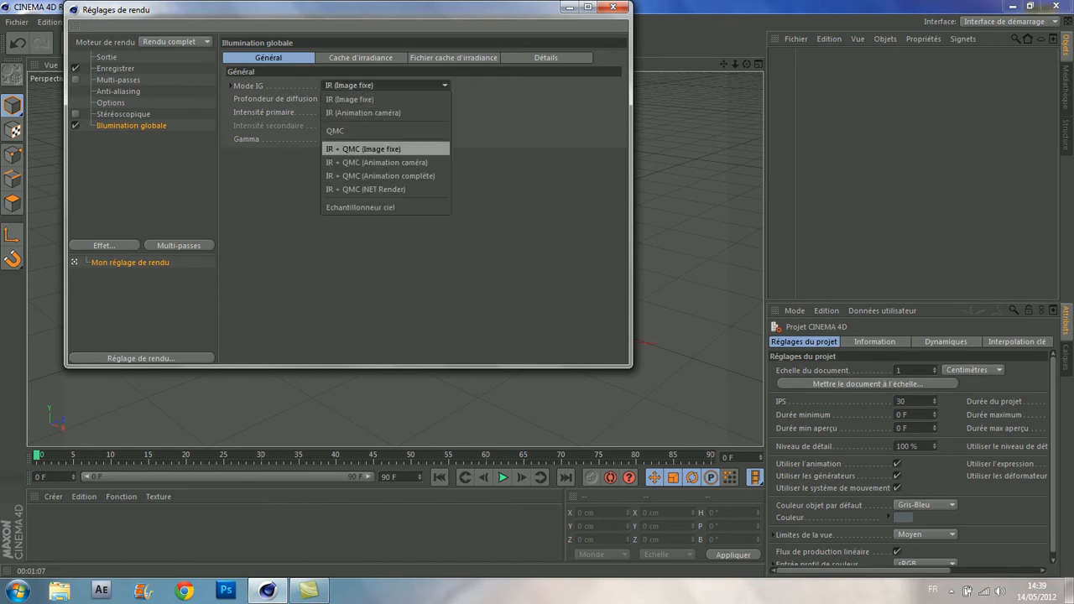
{"action": "left_click", "coordinate": [363, 149]}
{"action": "left_click", "coordinate": [104, 245]}
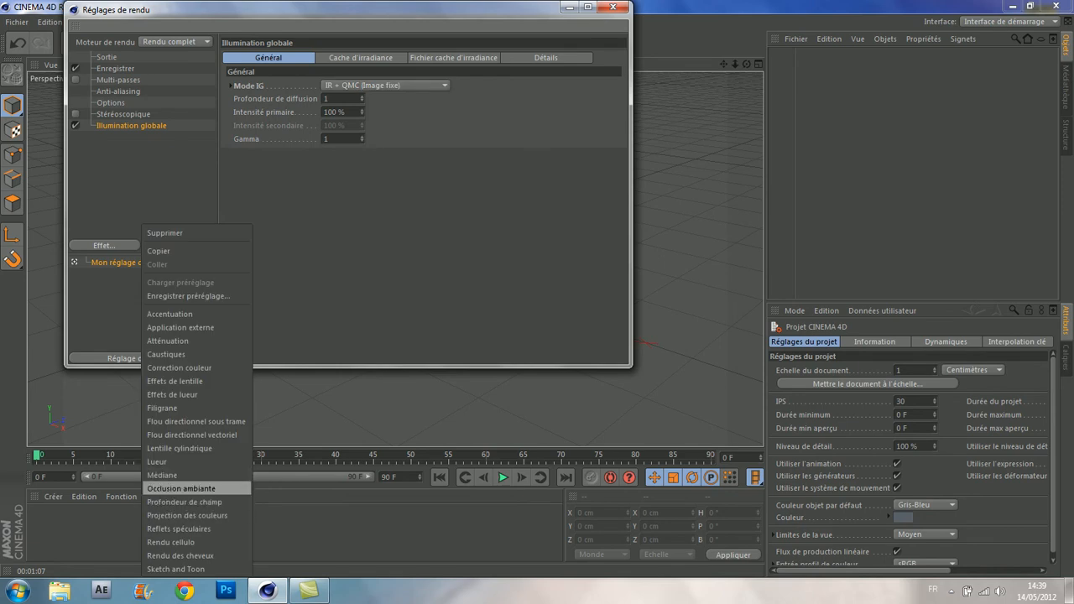
{"action": "left_click", "coordinate": [181, 489]}
{"action": "left_click", "coordinate": [620, 7]}
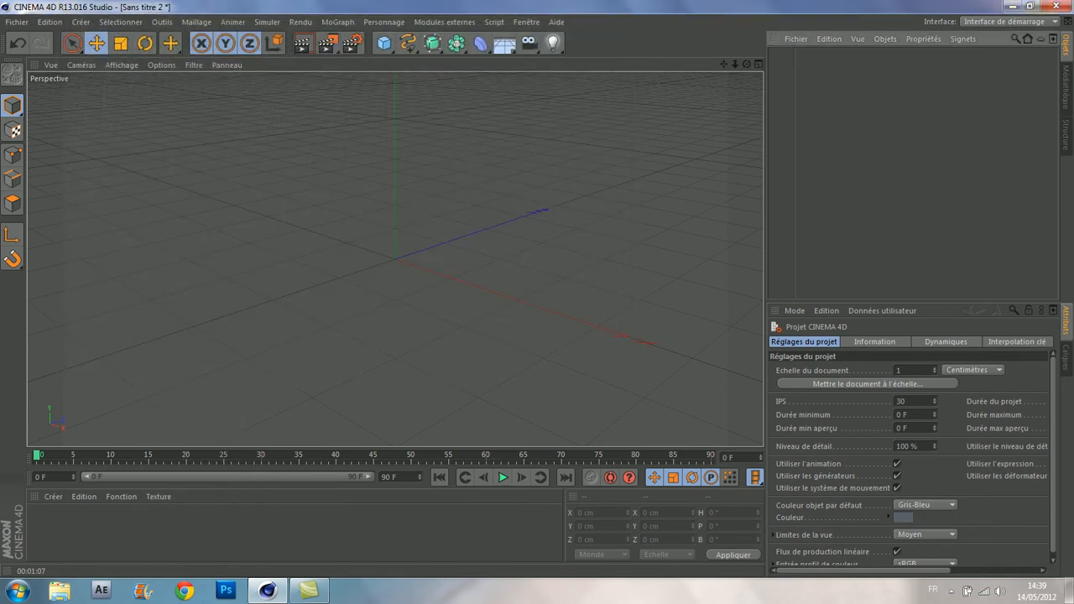
Step: Add a light at about X 74, Y 222, Z -369 cm and set its shadows to Masques d'ombres (ombres diffuses)
{"action": "left_click", "coordinate": [553, 43]}
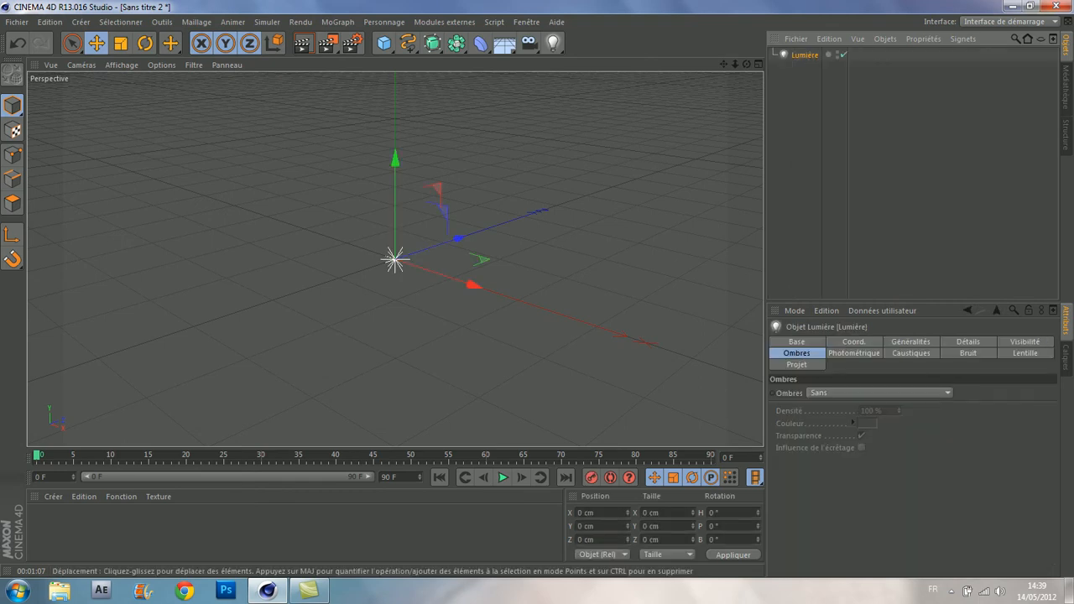
{"action": "left_click_drag", "start_coordinate": [395, 235], "coordinate": [395, 201]}
{"action": "left_click_drag", "start_coordinate": [395, 59], "coordinate": [395, 27]}
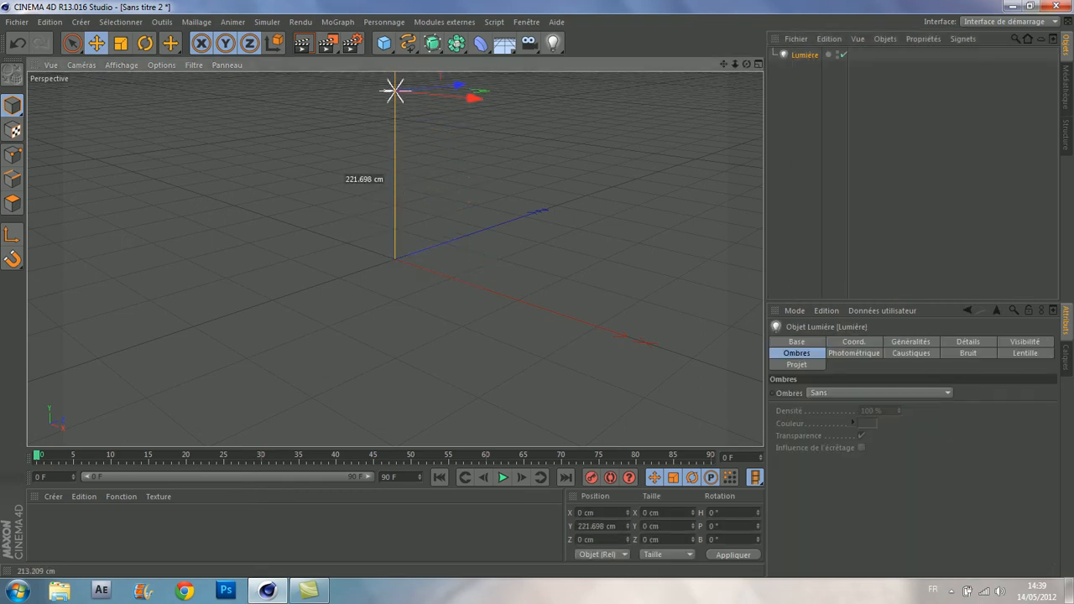
{"action": "left_click_drag", "start_coordinate": [458, 84], "coordinate": [182, 139]}
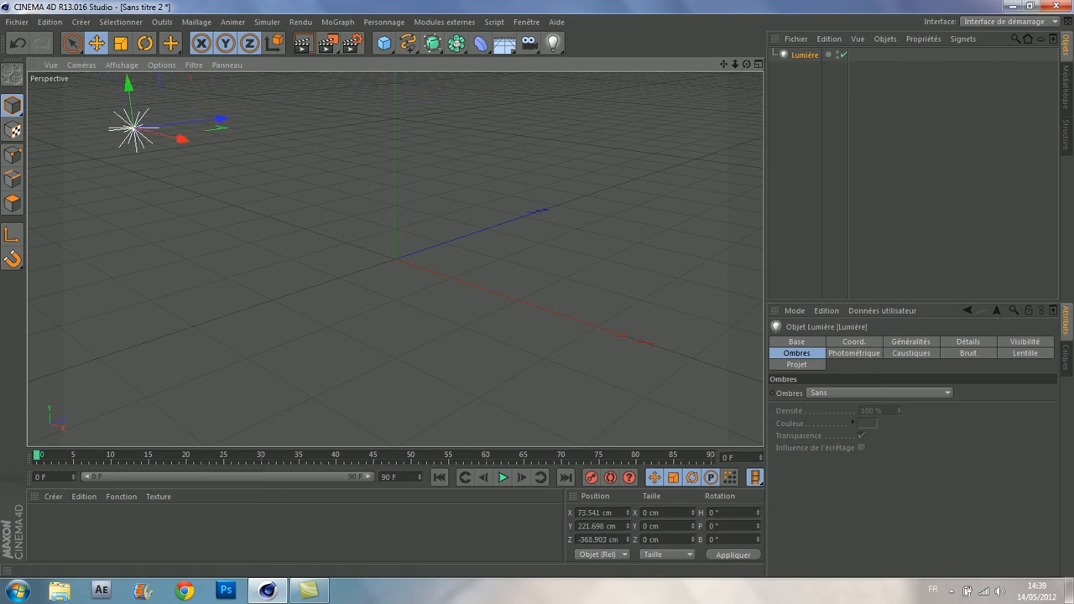
{"action": "left_click", "coordinate": [877, 393]}
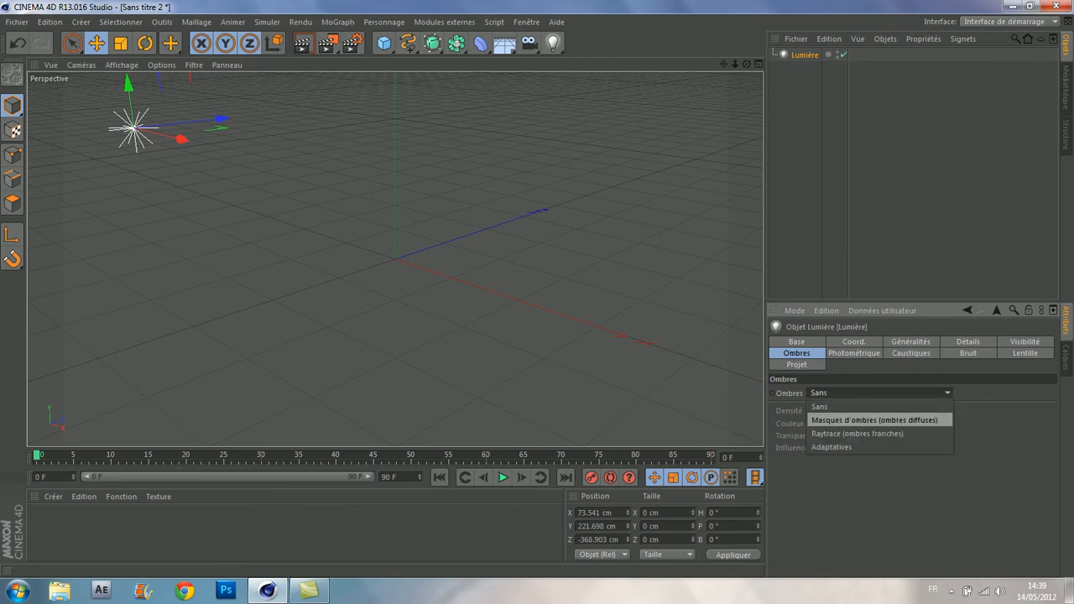
{"action": "left_click", "coordinate": [874, 419]}
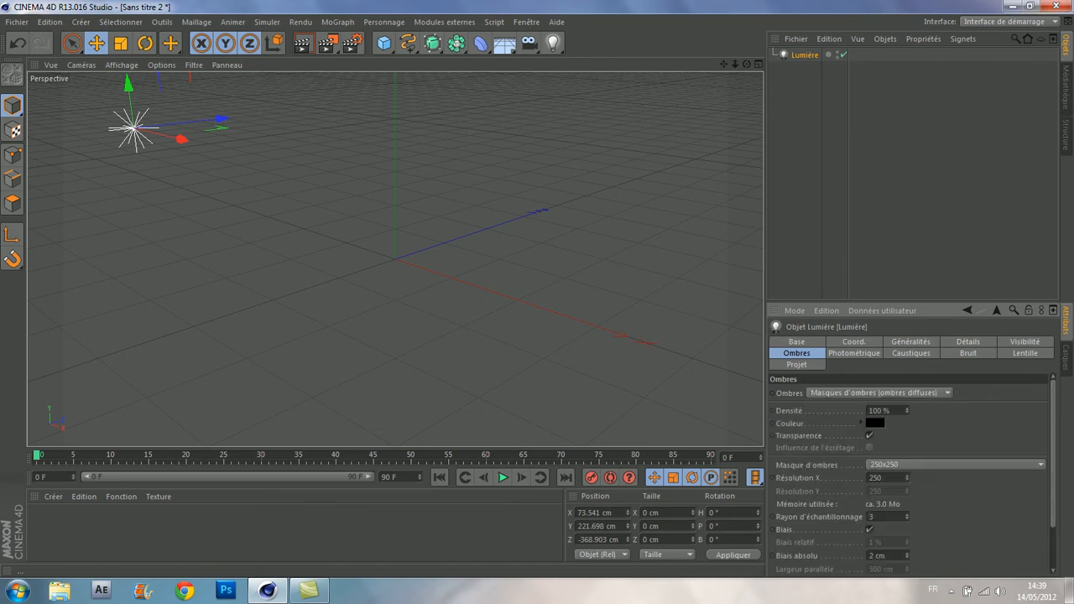
Step: Add an Arrière plan object and give it a new material with mexico_cozumel_beach as colour texture, without copying the image into the project
{"action": "left_click_drag", "start_coordinate": [505, 43], "coordinate": [561, 153]}
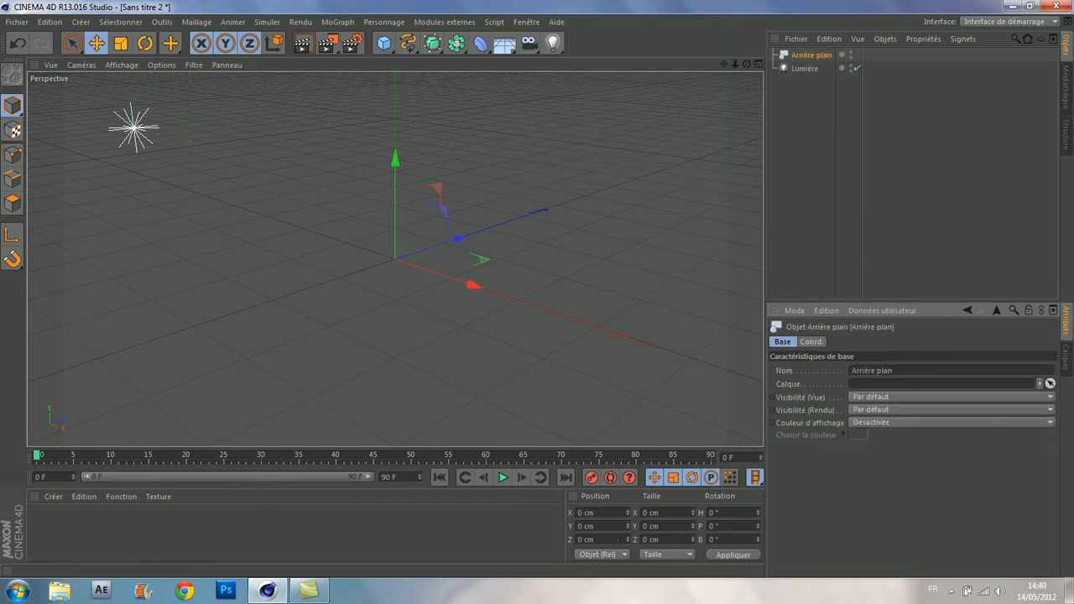
{"action": "double_click", "coordinate": [268, 535]}
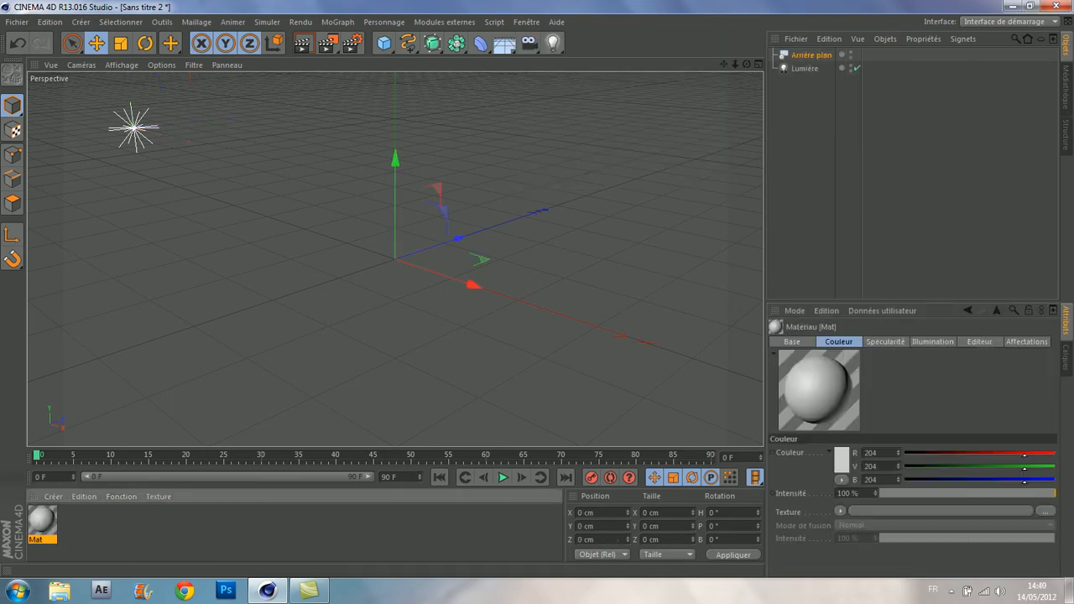
{"action": "double_click", "coordinate": [42, 520]}
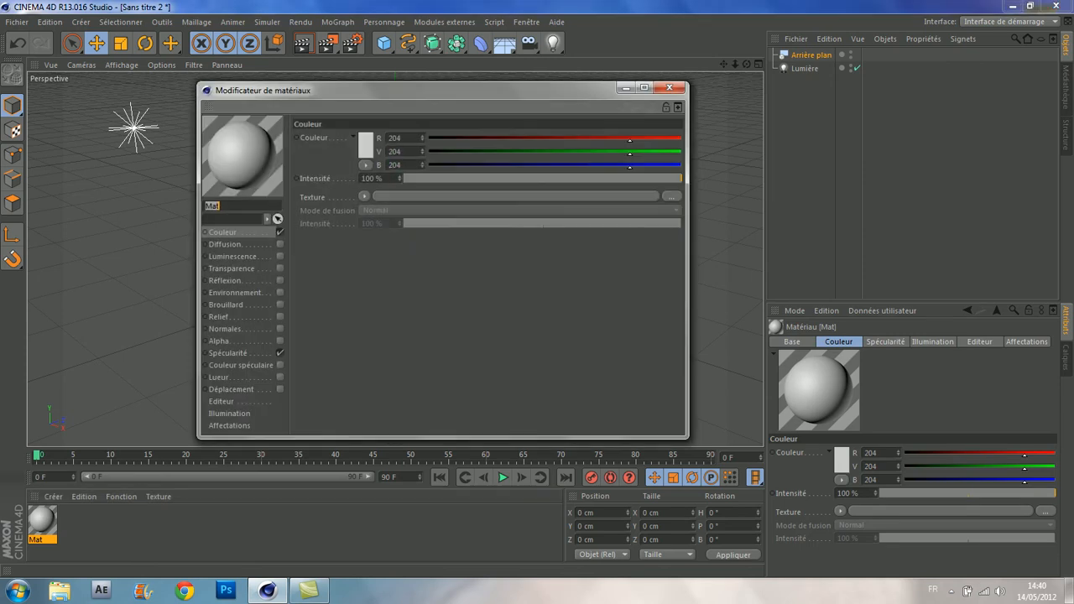
{"action": "left_click", "coordinate": [364, 197]}
{"action": "left_click", "coordinate": [403, 221]}
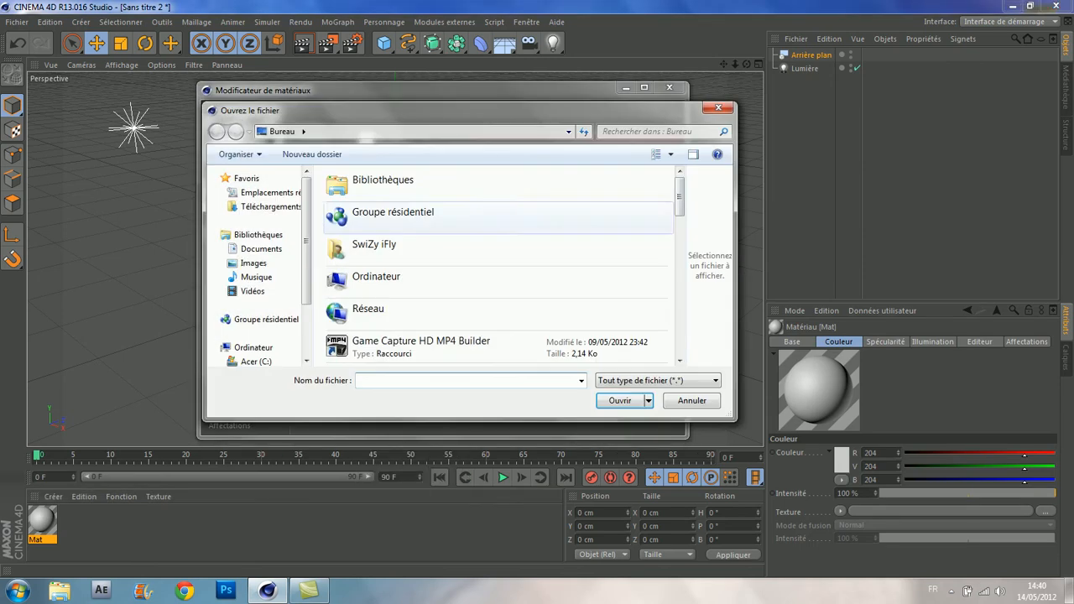
{"action": "scroll", "coordinate": [504, 268], "scroll_direction": "down", "scroll_amount": 3}
{"action": "scroll", "coordinate": [503, 266], "scroll_direction": "down", "scroll_amount": 10}
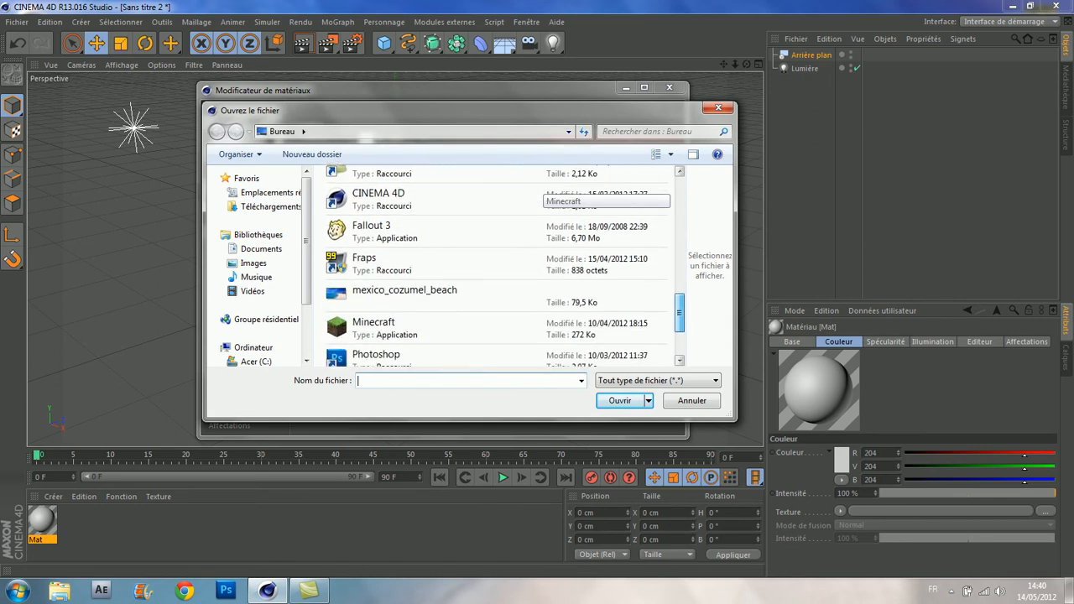
{"action": "double_click", "coordinate": [334, 302]}
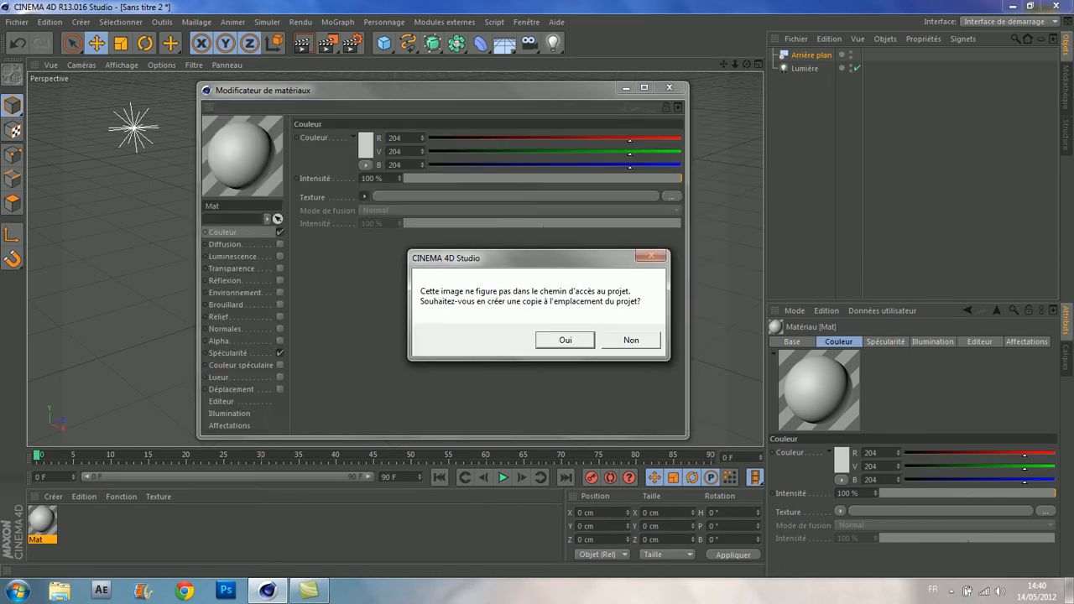
{"action": "left_click", "coordinate": [631, 340]}
{"action": "left_click", "coordinate": [669, 87]}
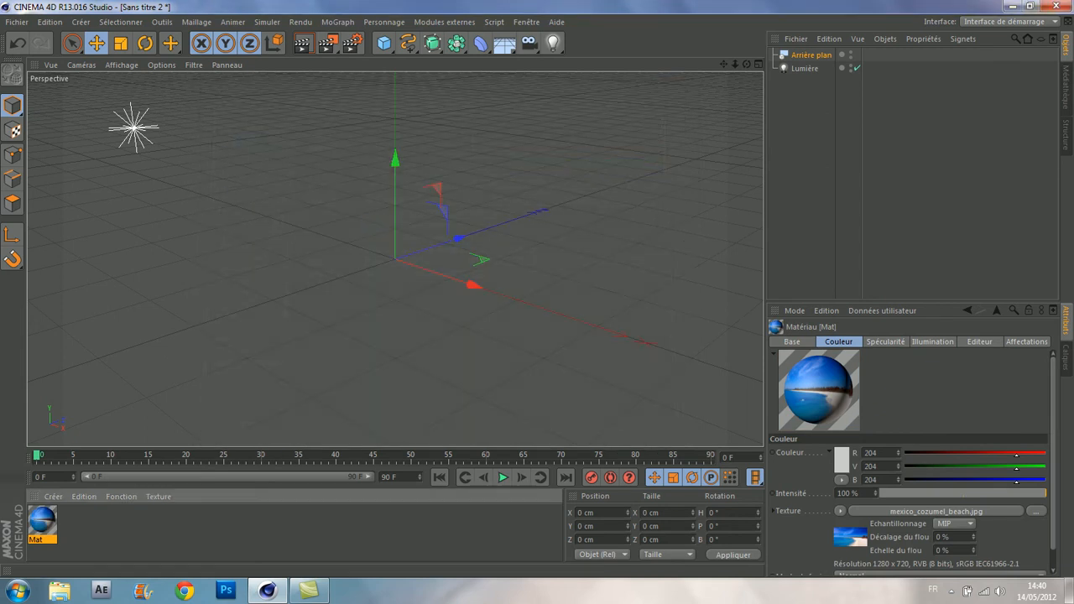
{"action": "left_click_drag", "start_coordinate": [42, 522], "coordinate": [811, 54]}
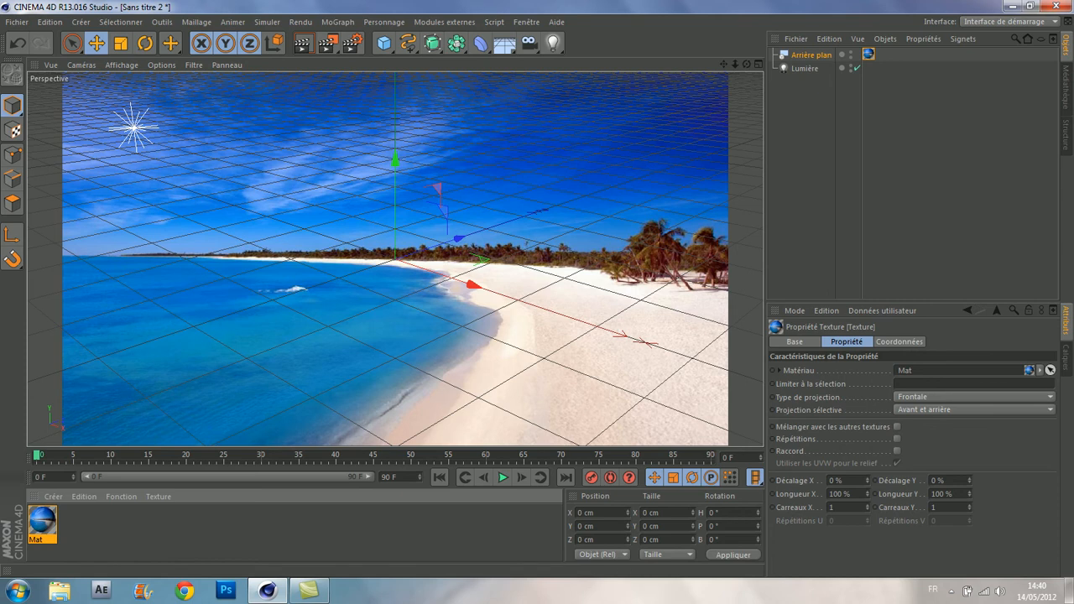
Step: Add a Plan object and rotate its heading to about 45°
{"action": "left_click_drag", "start_coordinate": [385, 43], "coordinate": [525, 81]}
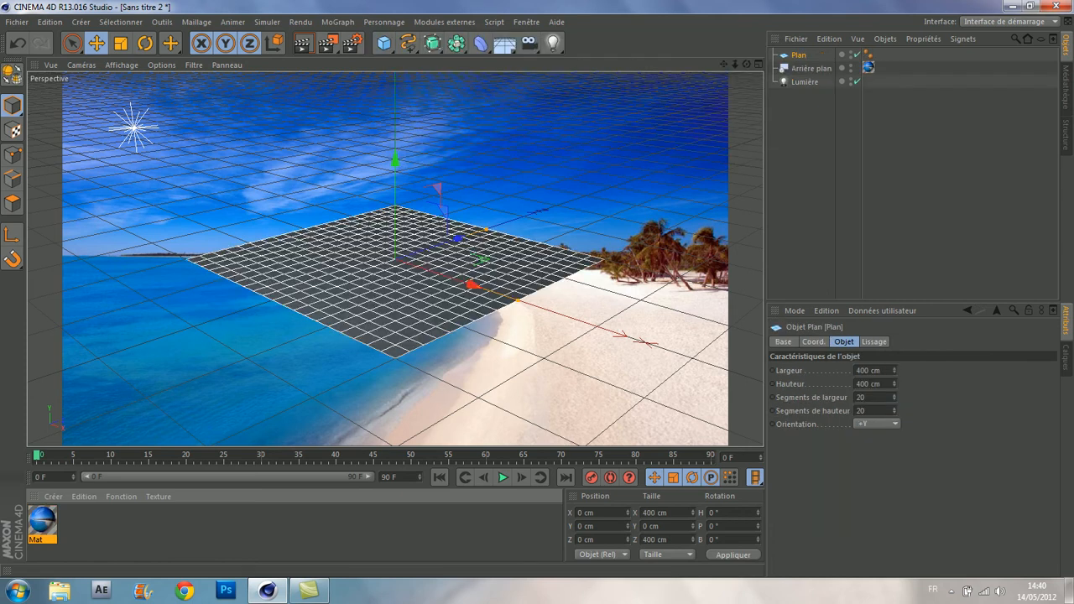
{"action": "left_click", "coordinate": [145, 43]}
{"action": "left_click_drag", "start_coordinate": [391, 281], "coordinate": [448, 285]}
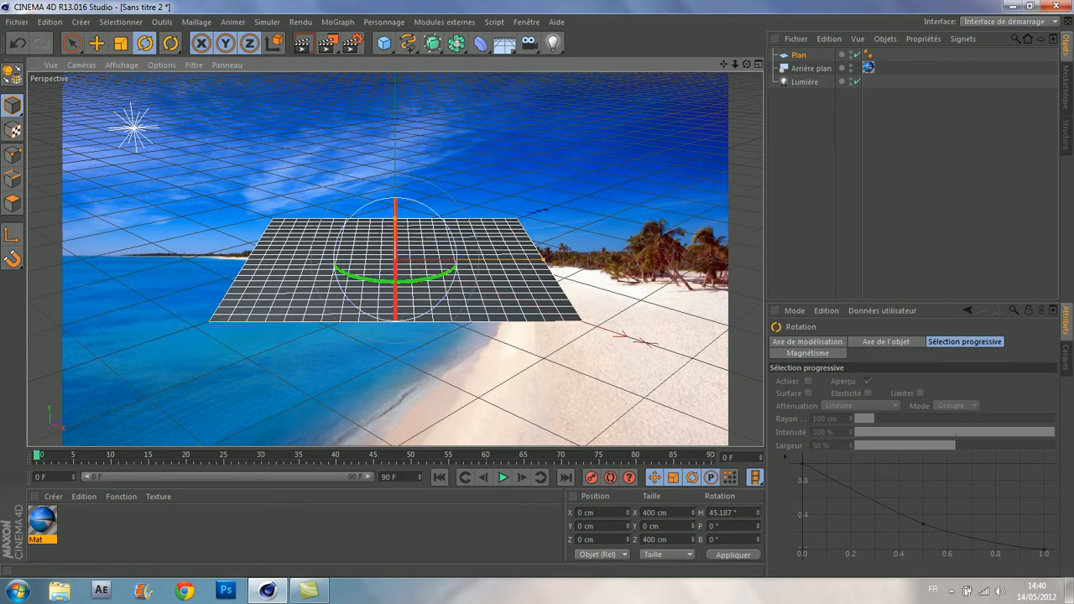
{"action": "key", "text": "e"}
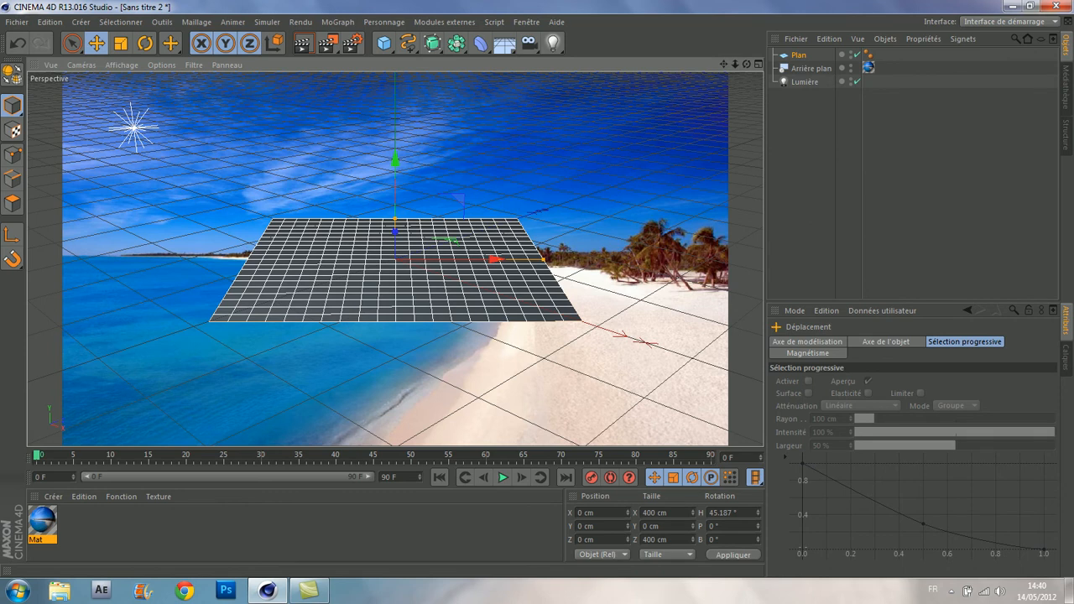
{"action": "left_click", "coordinate": [504, 43]}
{"action": "left_click", "coordinate": [384, 43]}
{"action": "left_click", "coordinate": [830, 168]}
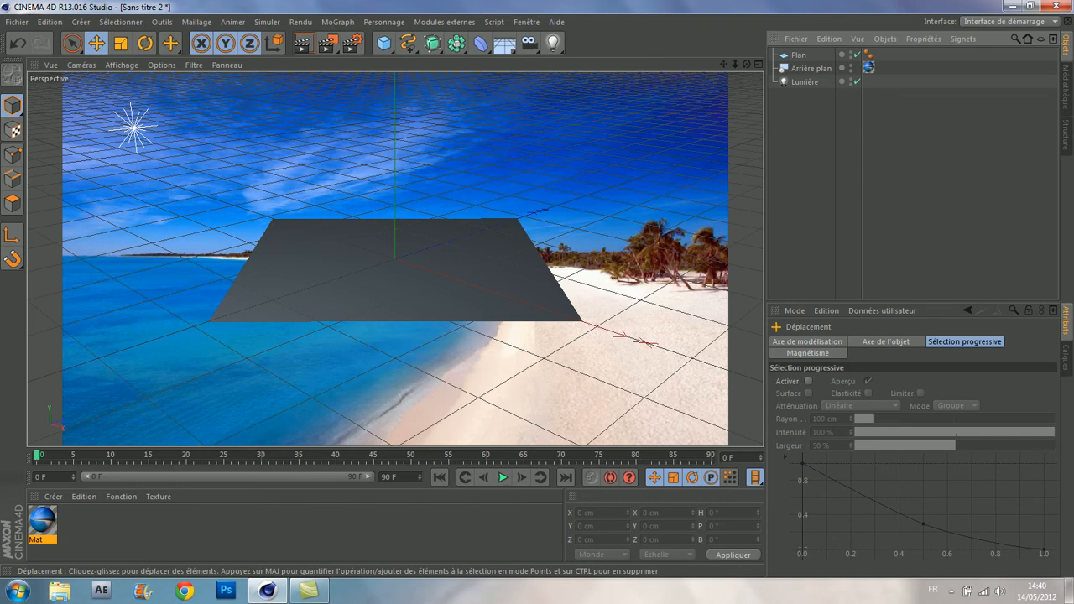
Step: Move the Plan onto the sand area at about X 83, Y -190, Z 294 cm
{"action": "left_click", "coordinate": [493, 258]}
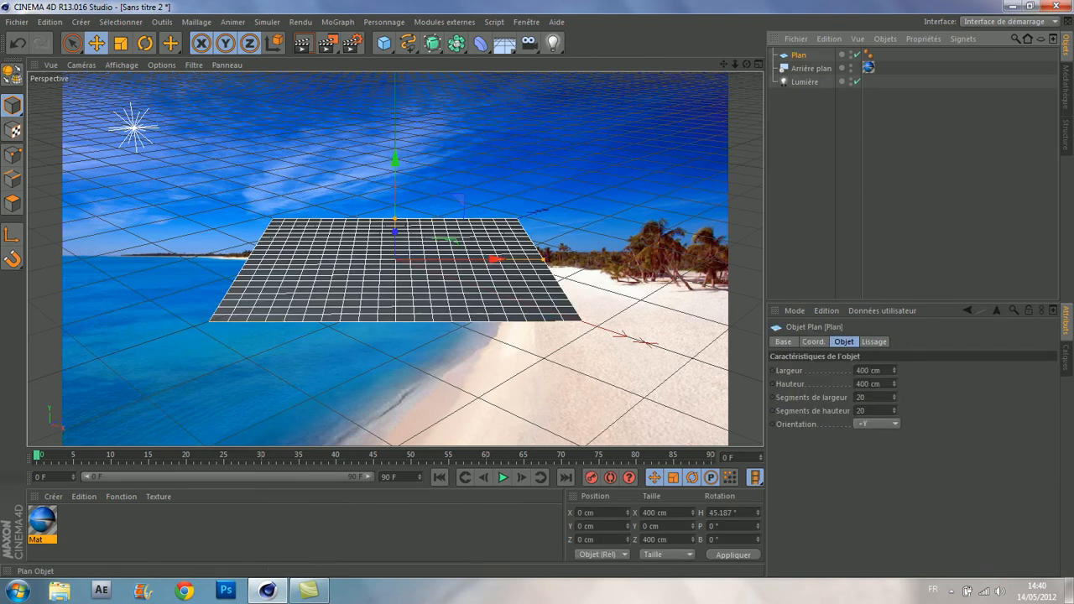
{"action": "left_click_drag", "start_coordinate": [495, 259], "coordinate": [690, 258]}
{"action": "left_click_drag", "start_coordinate": [602, 159], "coordinate": [590, 289]}
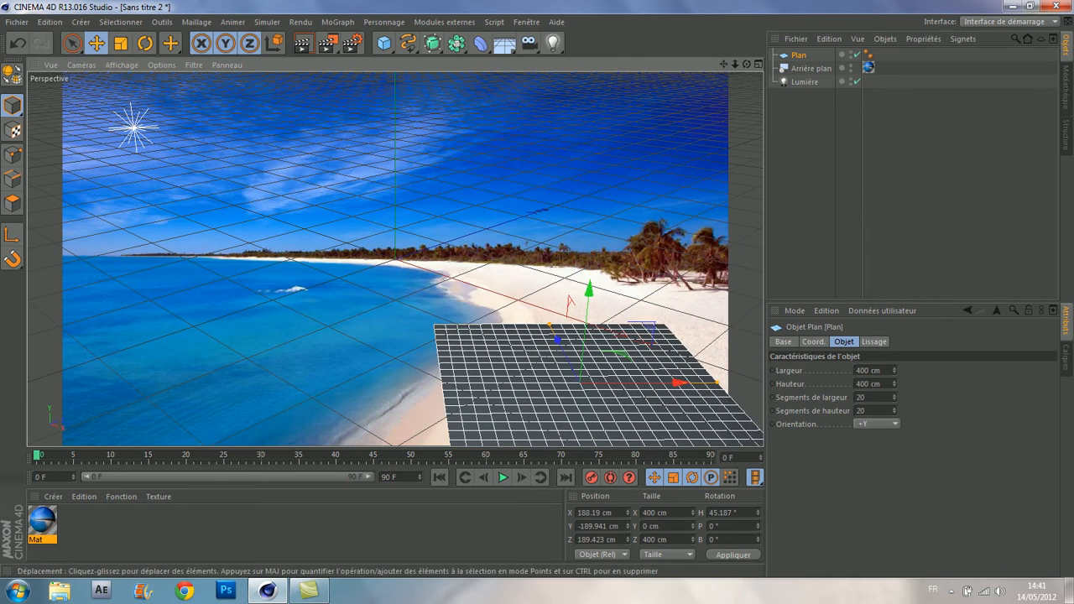
{"action": "left_click_drag", "start_coordinate": [558, 338], "coordinate": [535, 295]}
{"action": "left_click_drag", "start_coordinate": [564, 241], "coordinate": [561, 266]}
{"action": "left_click_drag", "start_coordinate": [536, 319], "coordinate": [534, 315]}
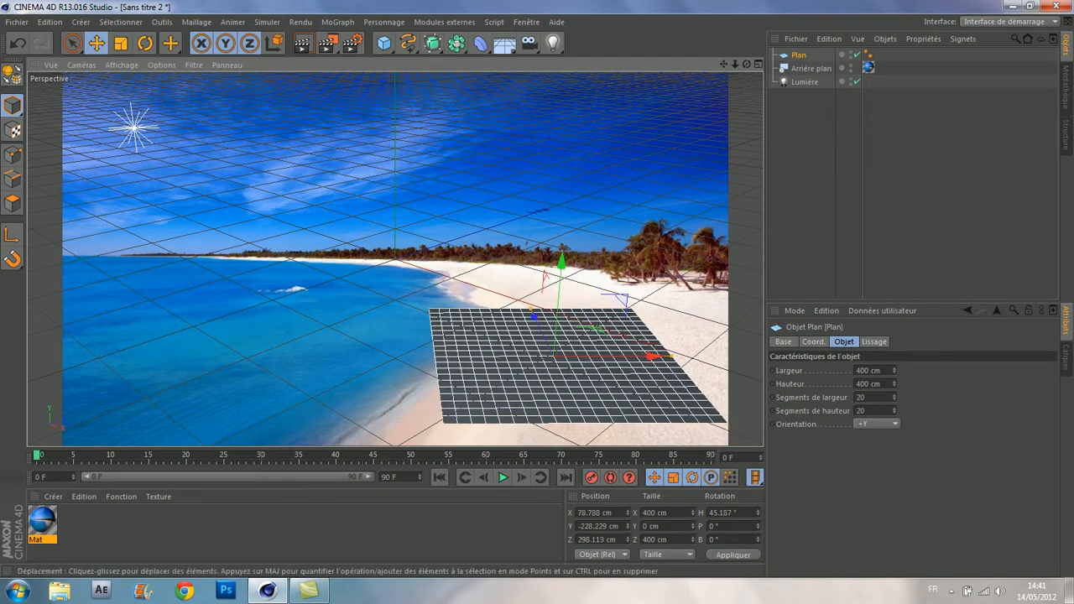
{"action": "key", "text": "r"}
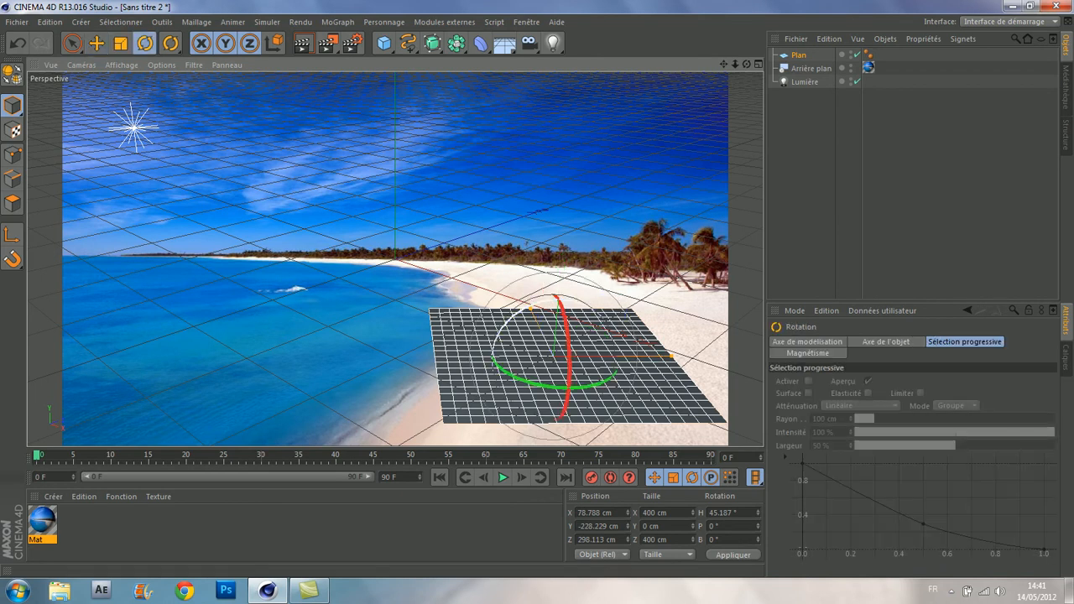
{"action": "left_click_drag", "start_coordinate": [519, 319], "coordinate": [515, 316]}
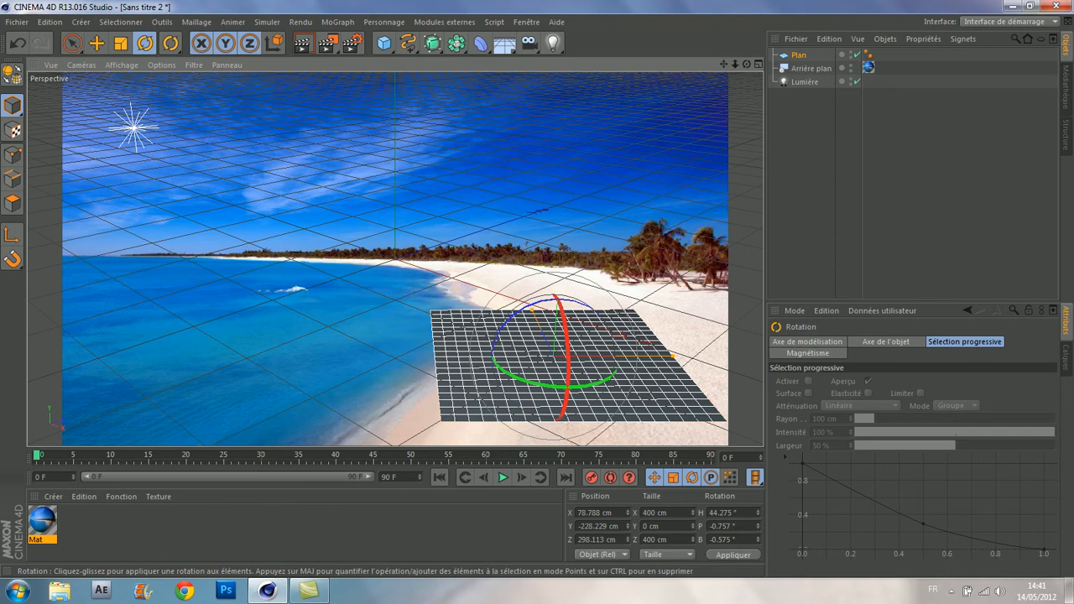
{"action": "key", "text": "ctrl+z"}
{"action": "key", "text": "ctrl+z"}
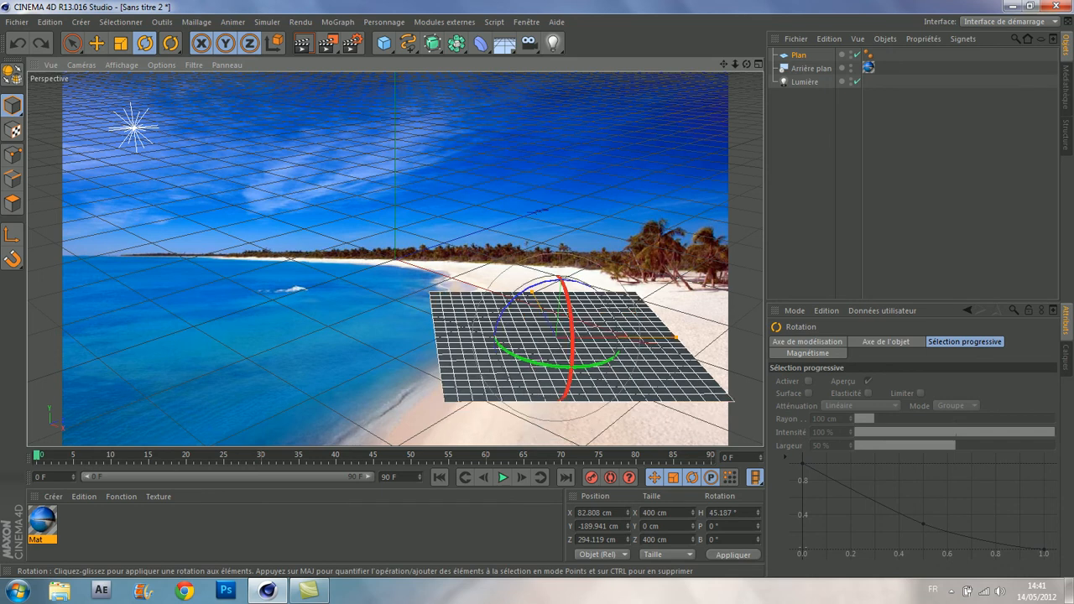
Step: Lower the Plan to about Y -238 cm and tilt its bank to about -7.6° to follow the beach slope
{"action": "key", "text": "e"}
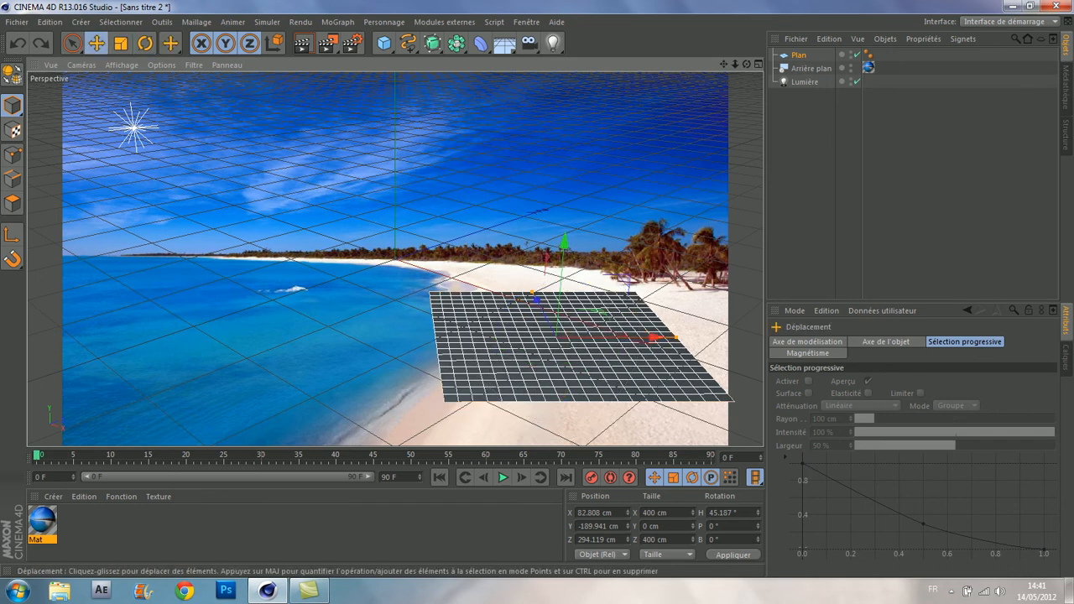
{"action": "left_click_drag", "start_coordinate": [562, 256], "coordinate": [559, 280]}
{"action": "key", "text": "r"}
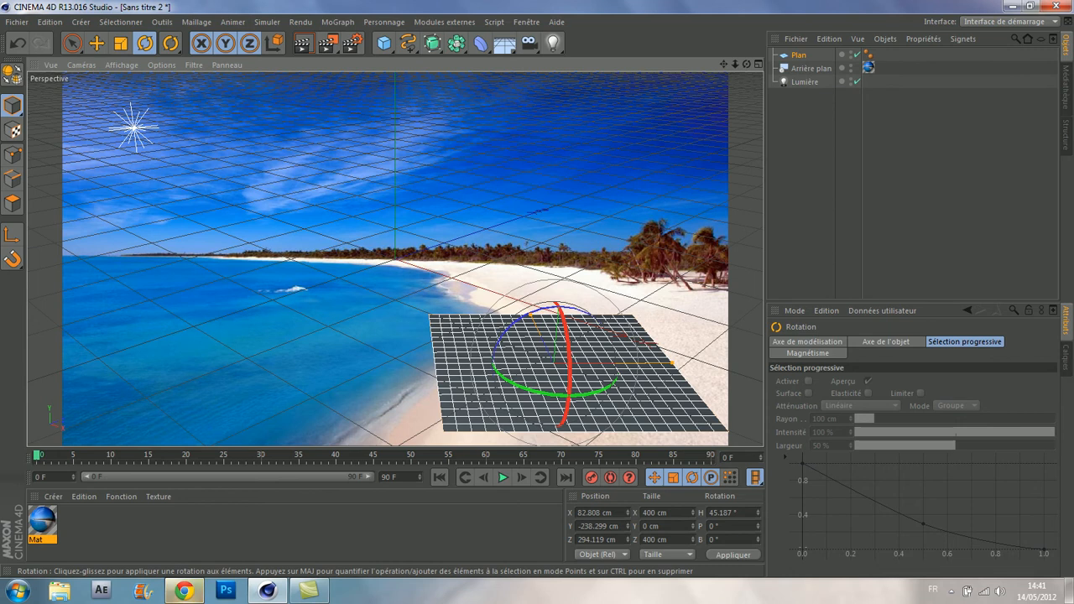
{"action": "left_click_drag", "start_coordinate": [502, 329], "coordinate": [484, 316]}
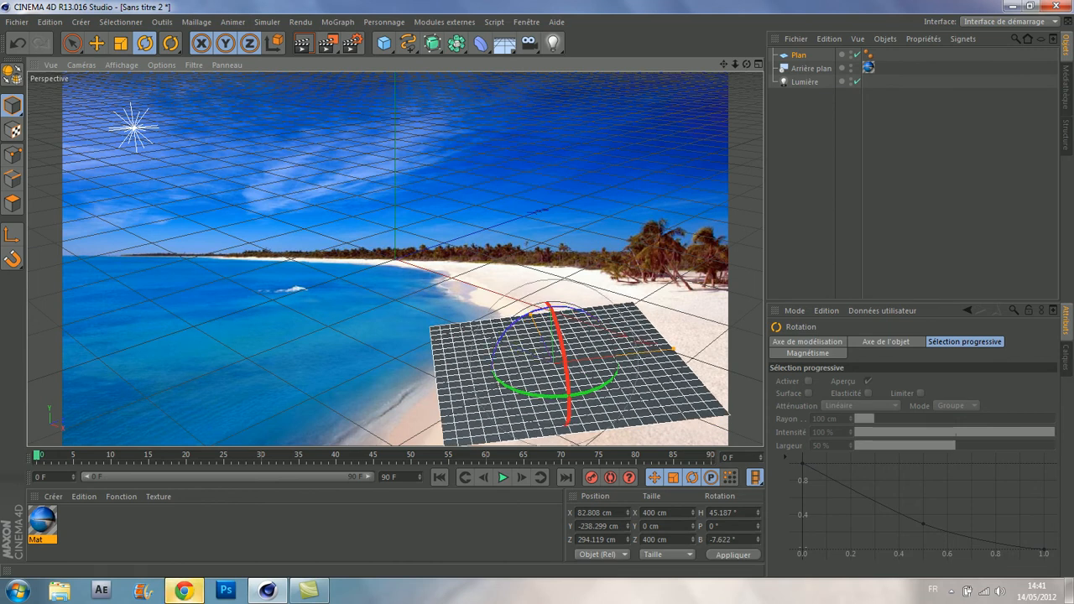
Step: Add a Rendu property to the Plan and enable Composition avec le fond
{"action": "right_click", "coordinate": [799, 55]}
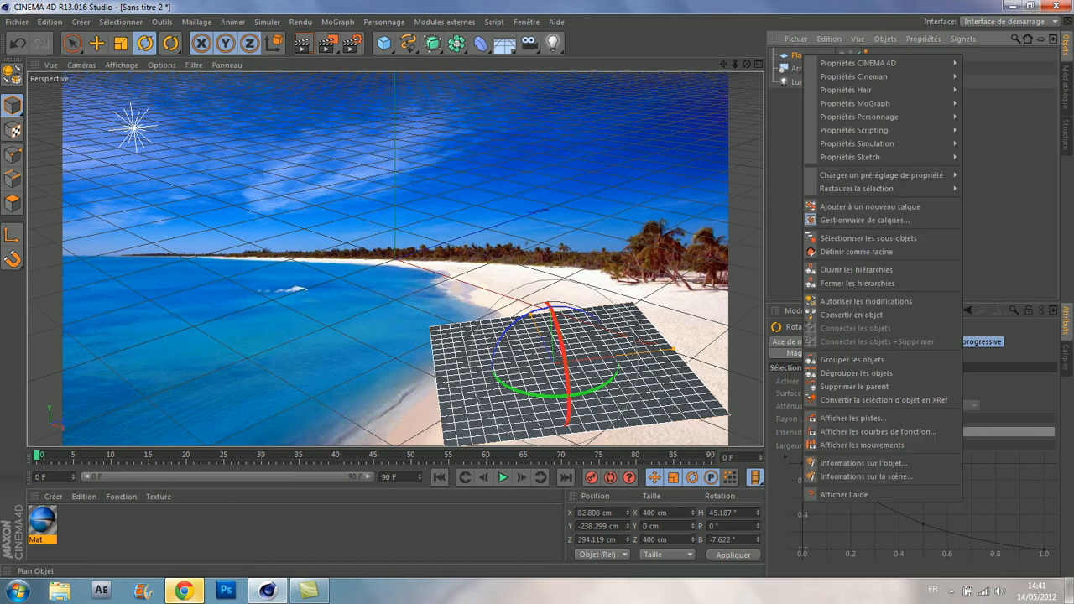
{"action": "mouse_move", "coordinate": [865, 62]}
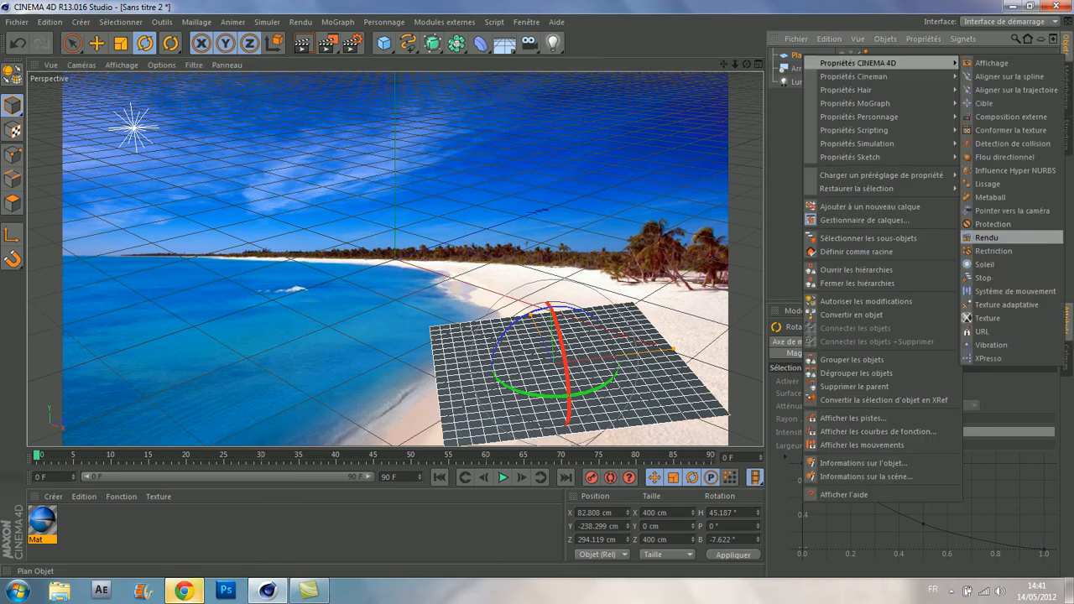
{"action": "left_click", "coordinate": [987, 237]}
{"action": "left_click", "coordinate": [1013, 392]}
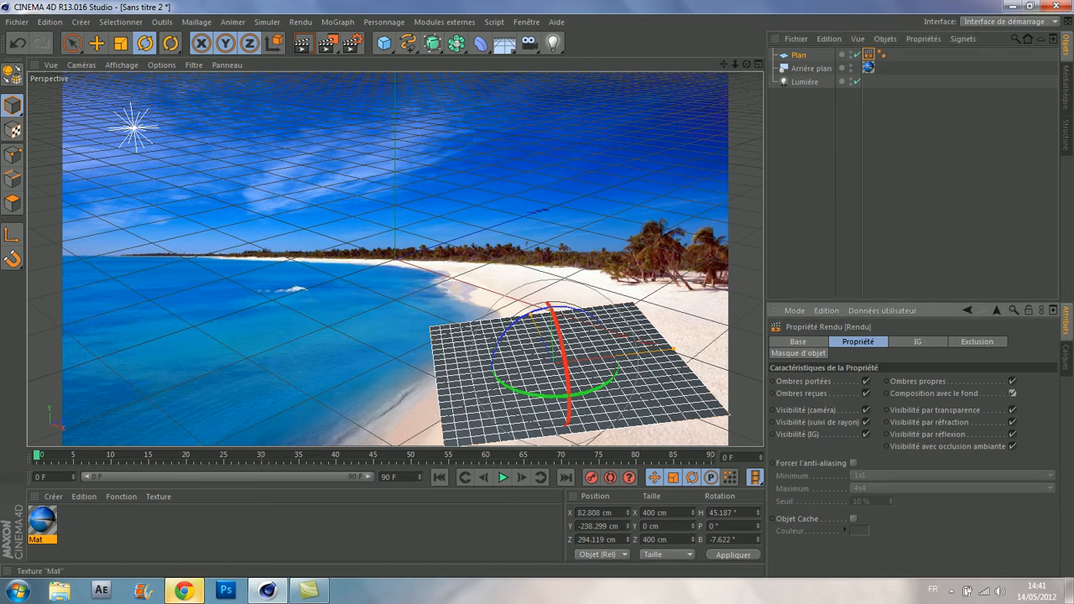
Step: Copy the Arrière plan's Mat texture property, with its Frontale projection, onto the Plan
{"action": "left_click_drag", "start_coordinate": [42, 520], "coordinate": [799, 55]}
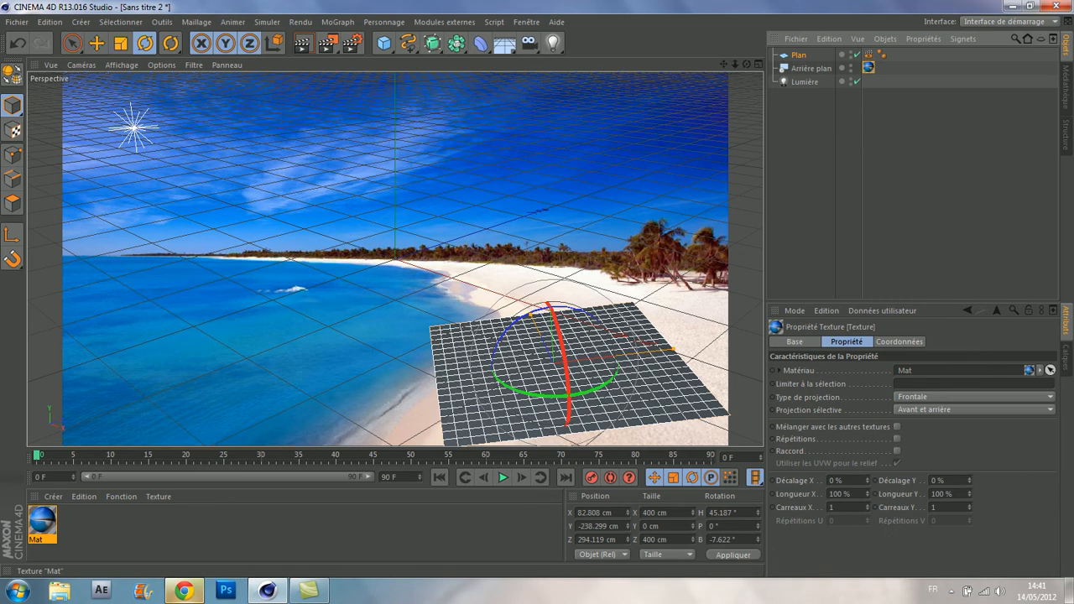
{"action": "left_click_drag", "start_coordinate": [868, 68], "coordinate": [895, 55], "text": "ctrl"}
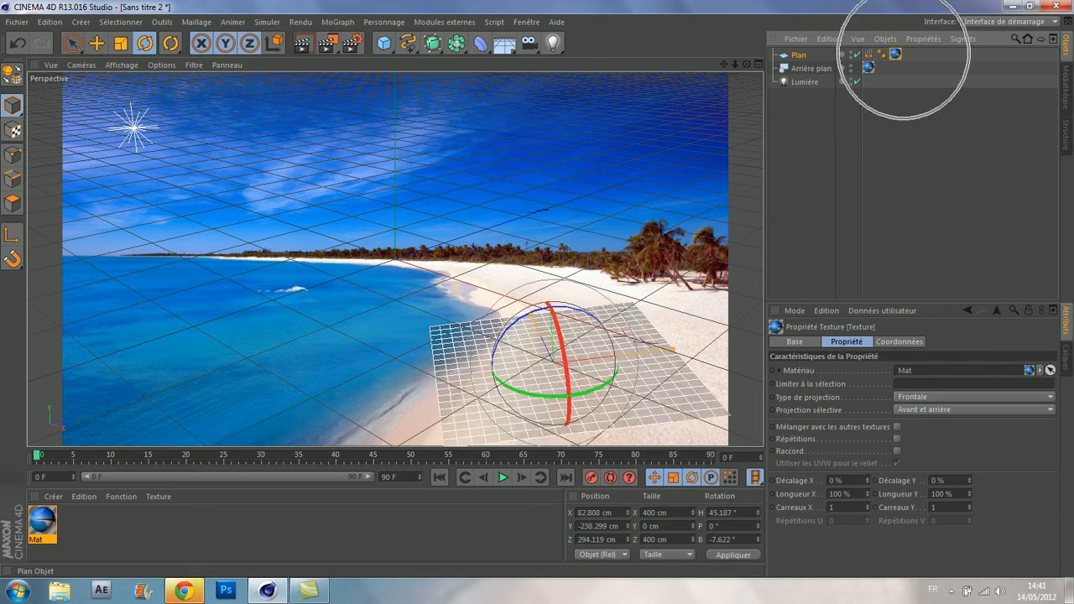
{"action": "left_click", "coordinate": [906, 143]}
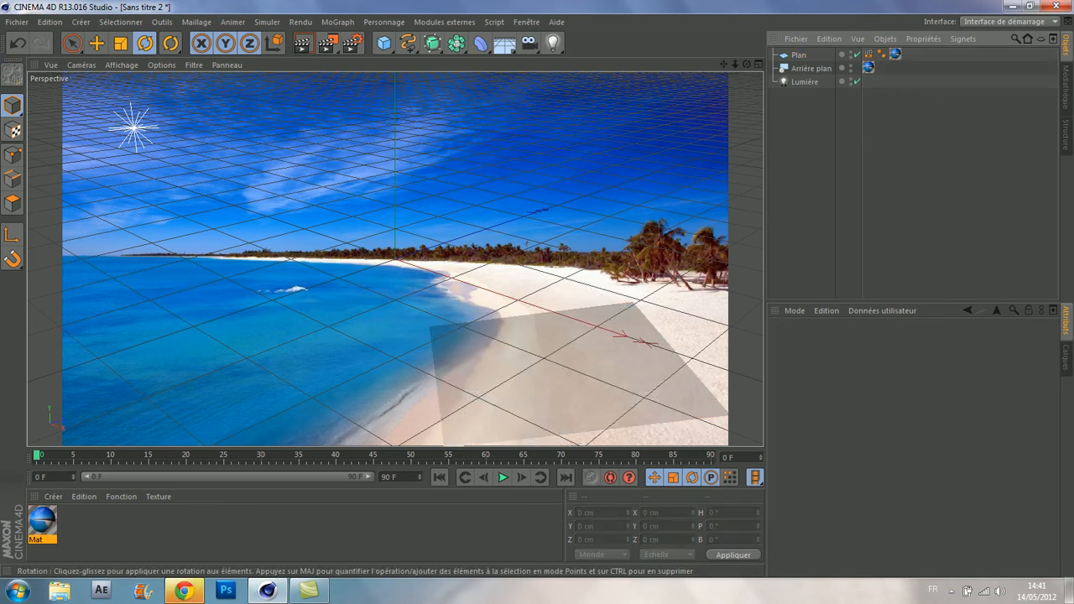
Step: Add a MoGraph Mo Texte object and change its text to TUTO
{"action": "left_click", "coordinate": [337, 21]}
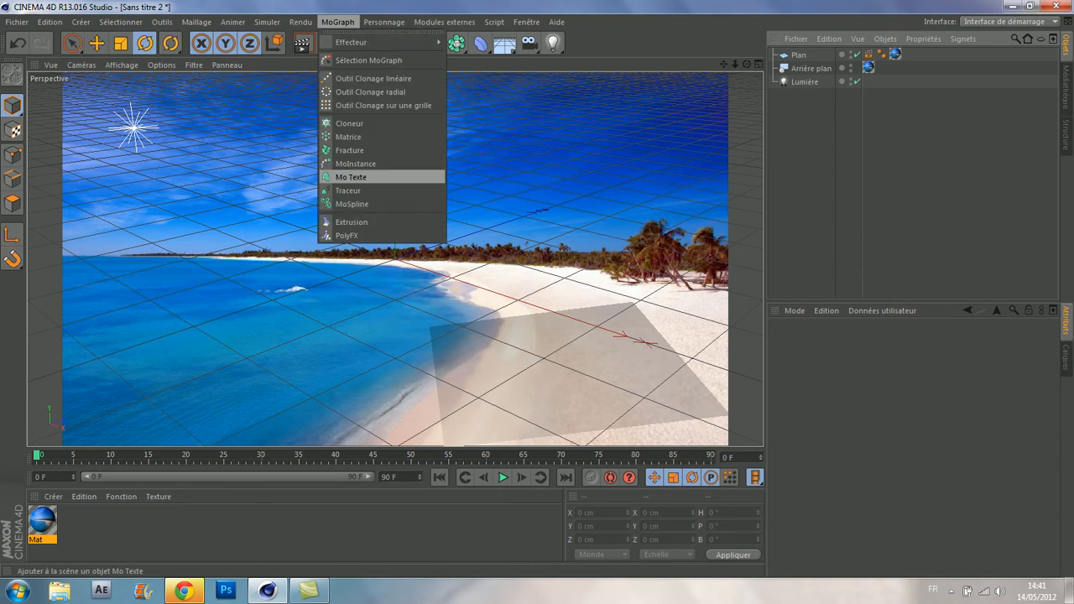
{"action": "left_click", "coordinate": [351, 178]}
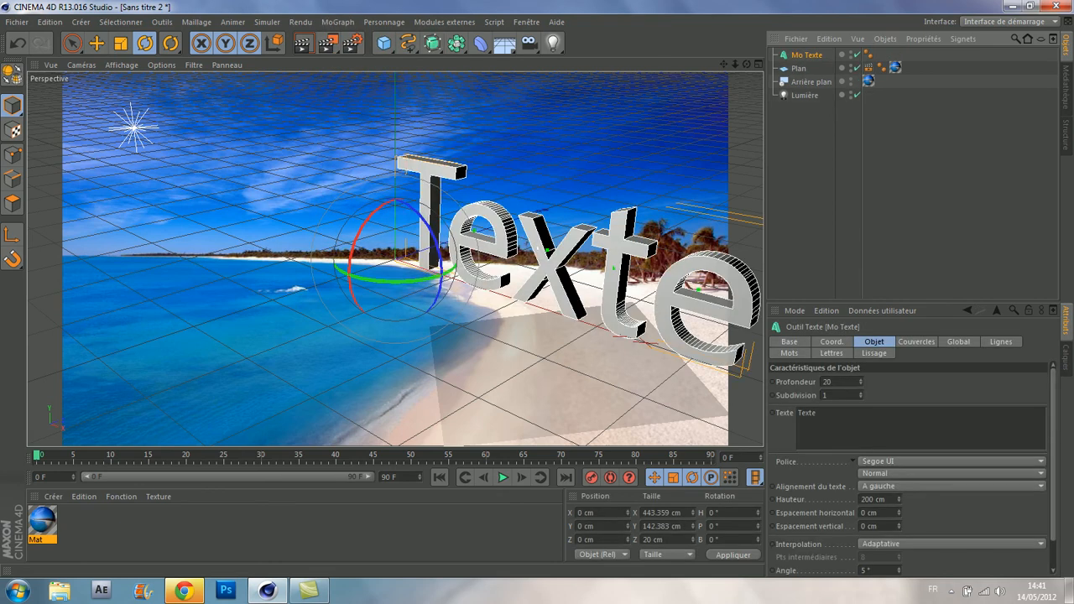
{"action": "left_click", "coordinate": [601, 383]}
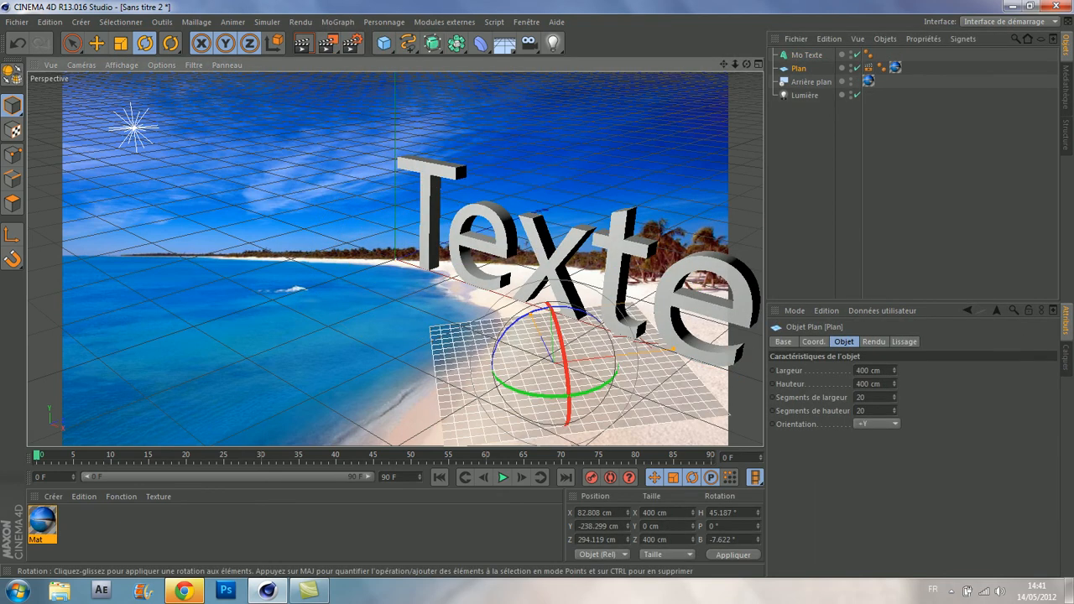
{"action": "left_click", "coordinate": [807, 55]}
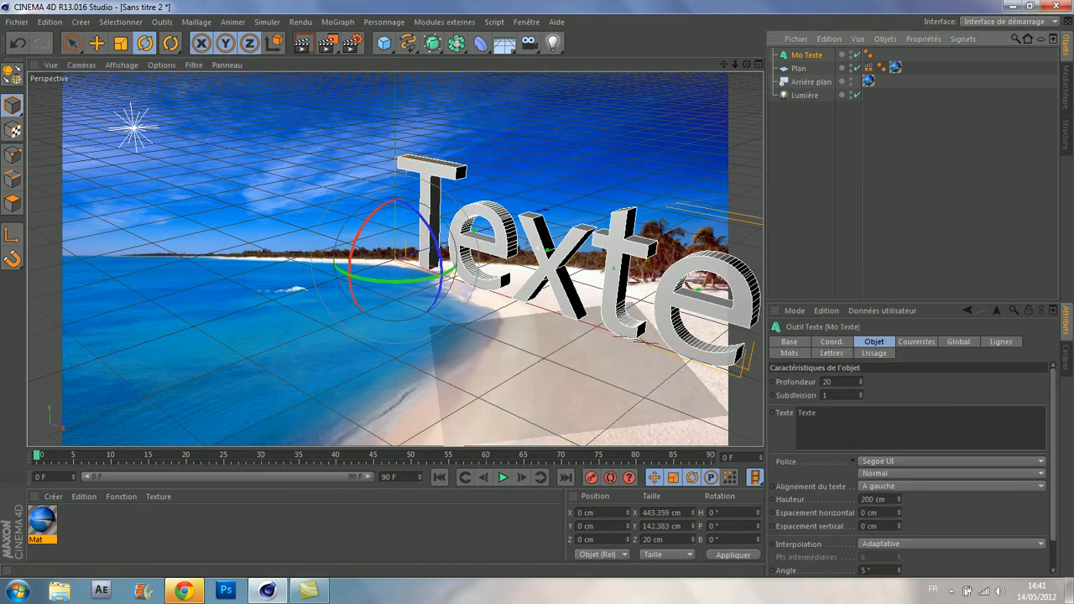
{"action": "left_click_drag", "start_coordinate": [821, 419], "coordinate": [797, 412]}
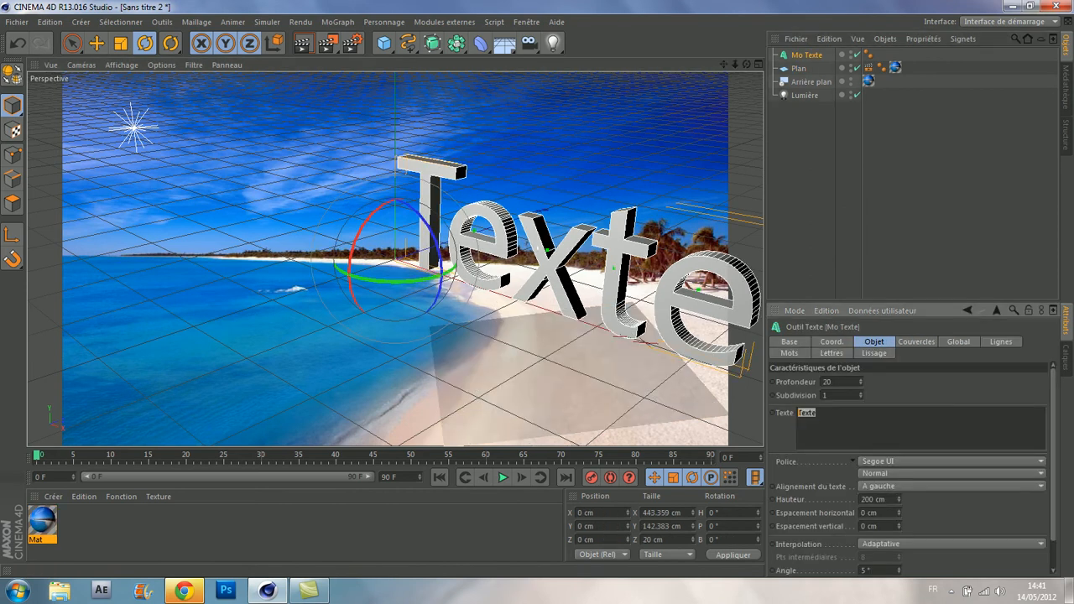
{"action": "type", "text": "TUTO"}
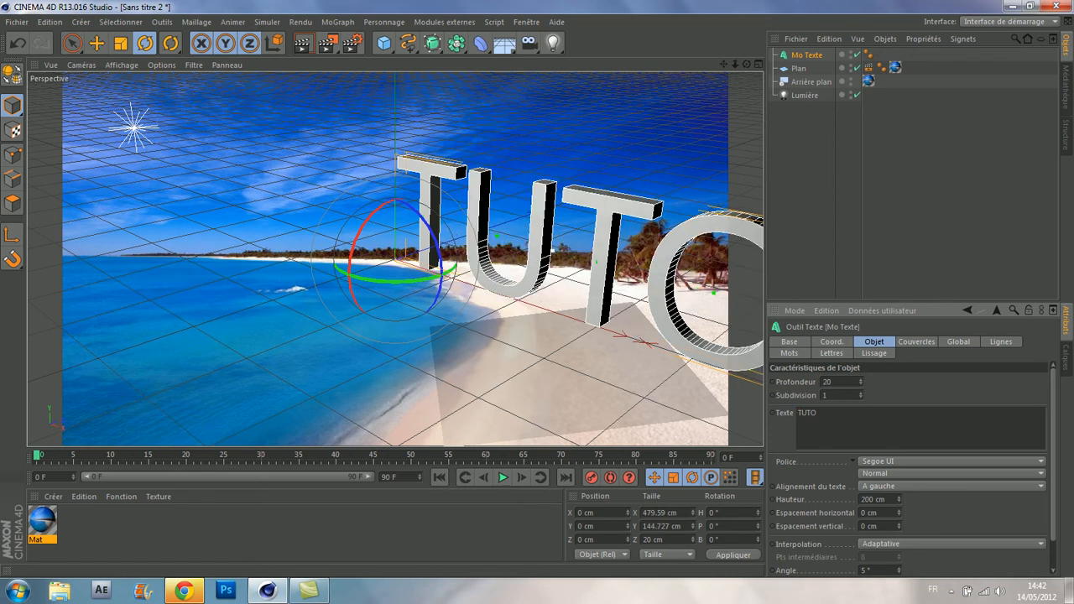
Step: Set the Mo Texte depth (Profondeur) to 40 and its height (Hauteur) to 90 cm
{"action": "double_click", "coordinate": [826, 381]}
{"action": "type", "text": "40"}
{"action": "key", "text": "Return"}
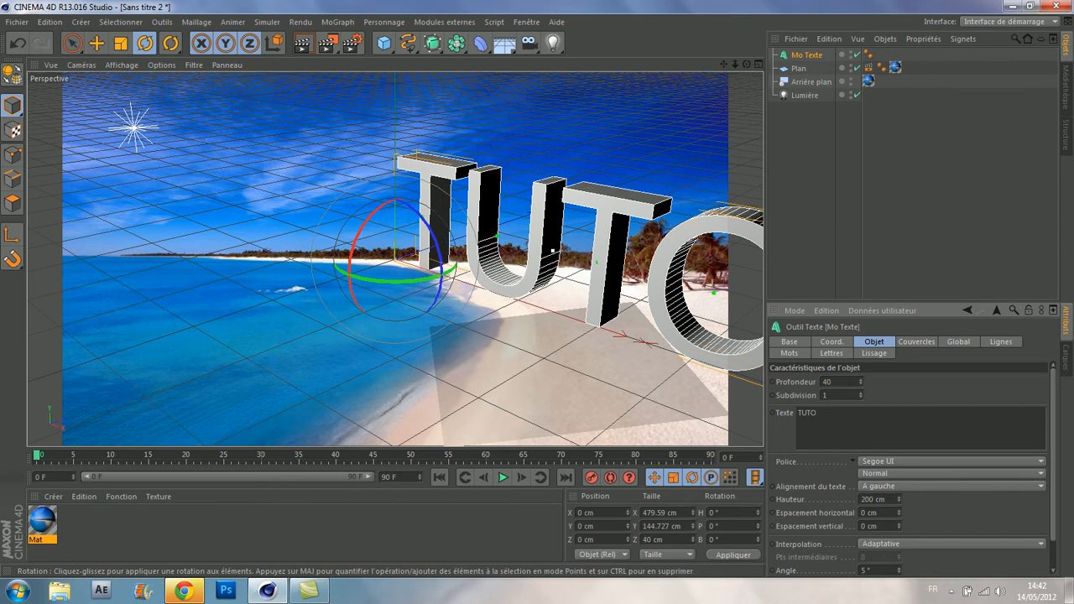
{"action": "double_click", "coordinate": [877, 500]}
{"action": "type", "text": "5"}
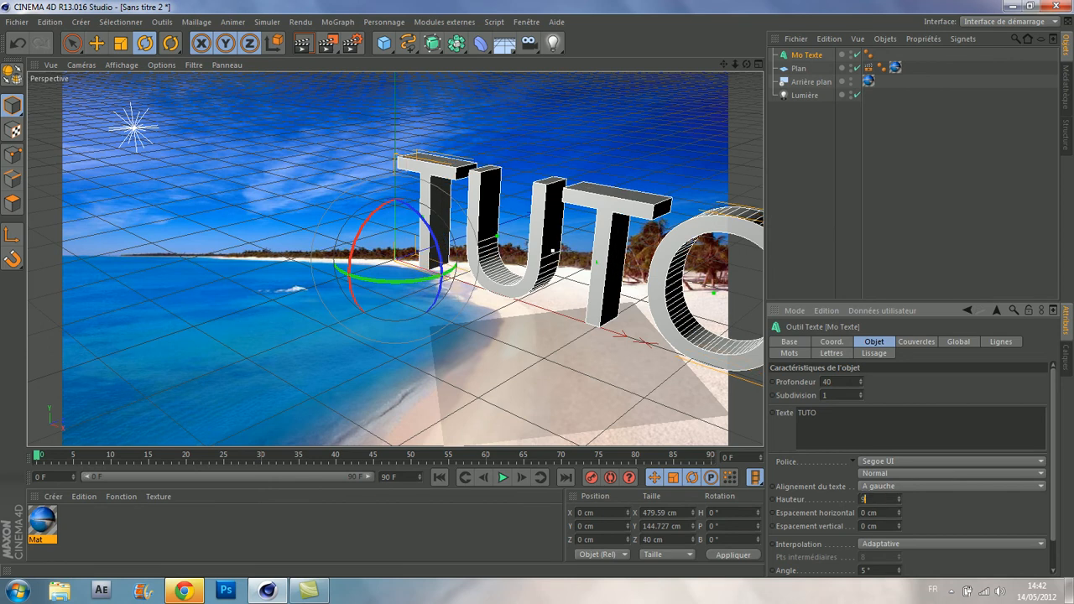
{"action": "type", "text": "0"}
{"action": "key", "text": "Return"}
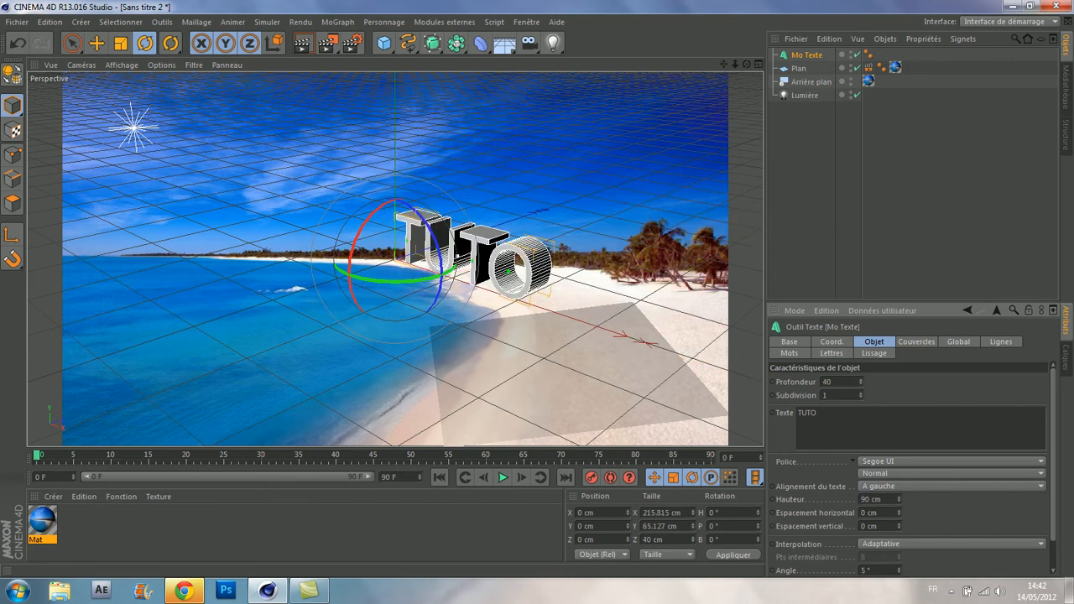
Step: Set the text's start and end caps to Couvercle et biseau, with bevel type 1 étape
{"action": "left_click", "coordinate": [917, 341]}
{"action": "left_click", "coordinate": [931, 382]}
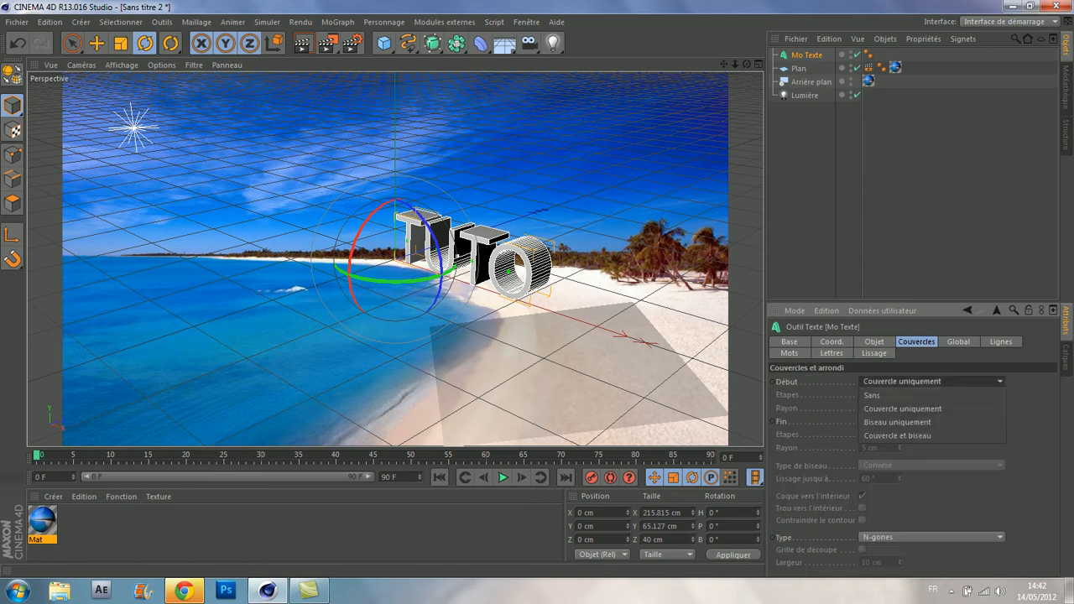
{"action": "left_click", "coordinate": [931, 422]}
{"action": "left_click", "coordinate": [931, 421]}
{"action": "left_click", "coordinate": [932, 474]}
{"action": "left_click", "coordinate": [931, 464]}
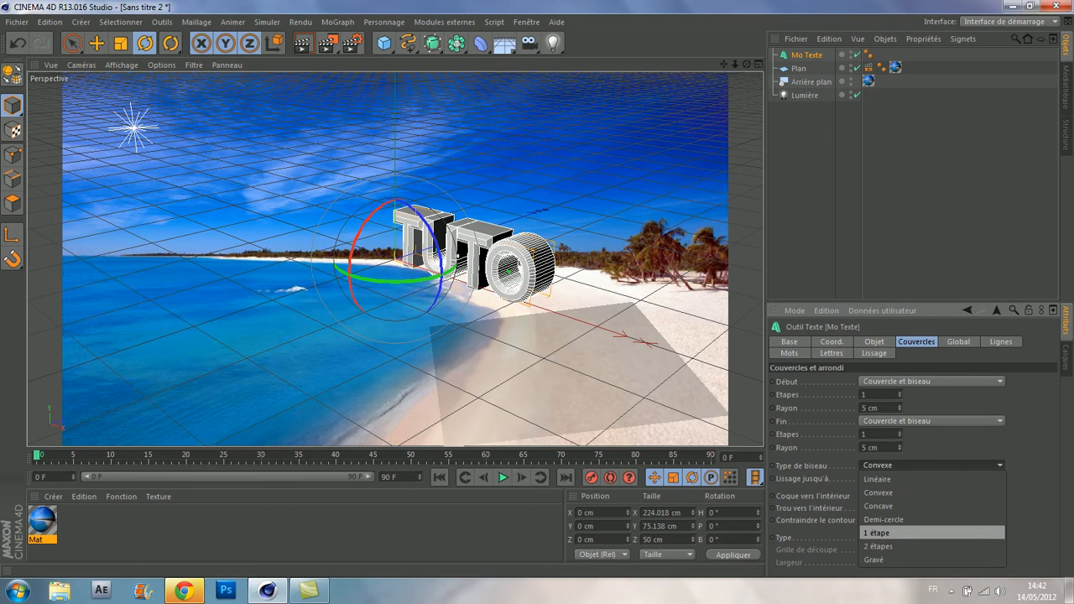
{"action": "left_click", "coordinate": [889, 532]}
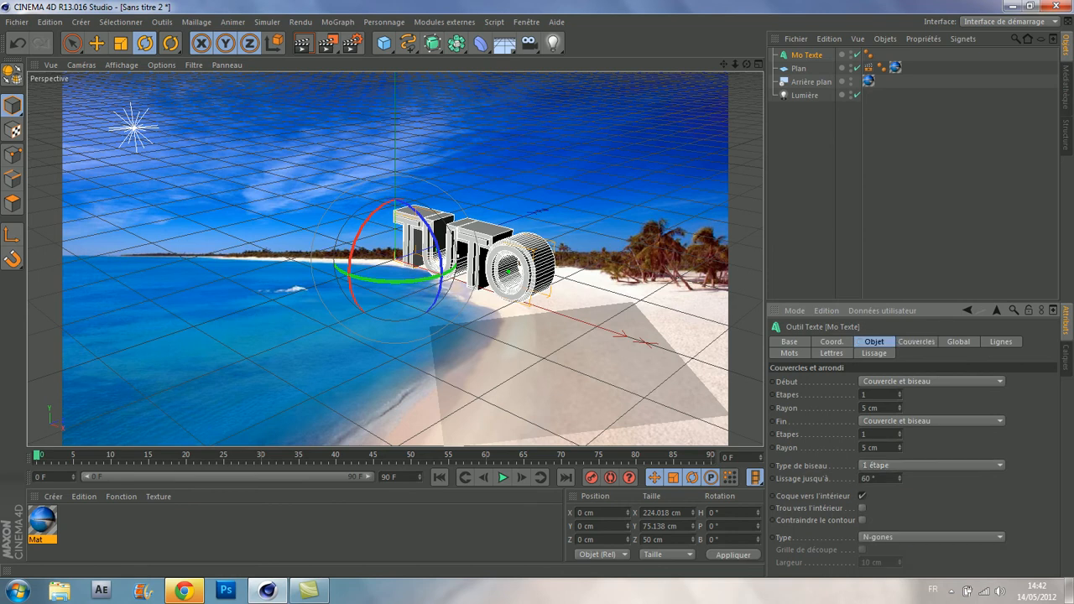
Step: Try the Optimus font on the text and settle on Planet Kosmos
{"action": "left_click", "coordinate": [875, 341]}
{"action": "left_click", "coordinate": [952, 461]}
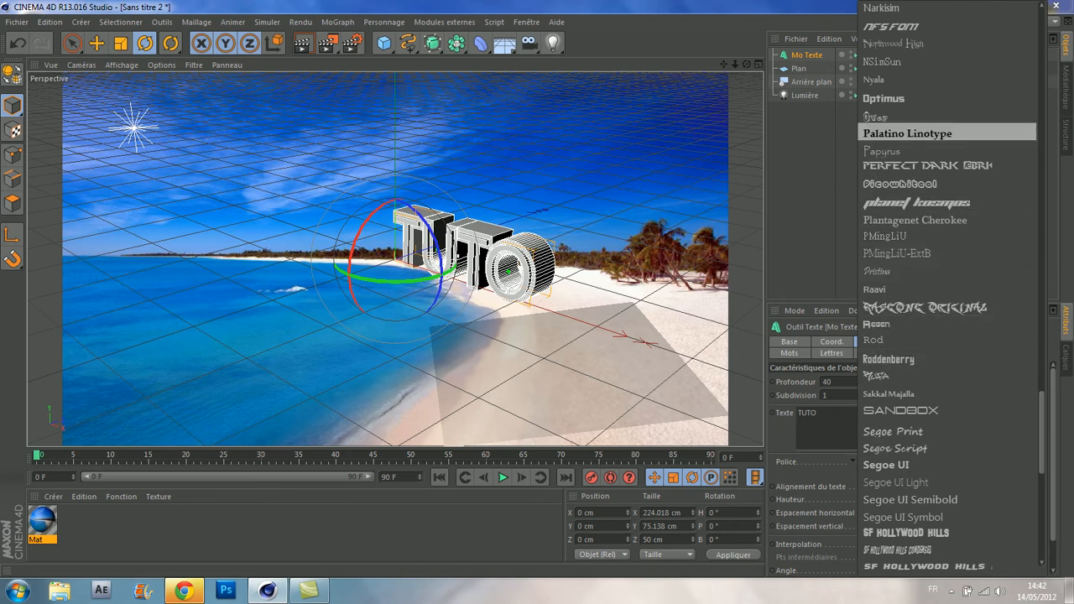
{"action": "left_click", "coordinate": [873, 98]}
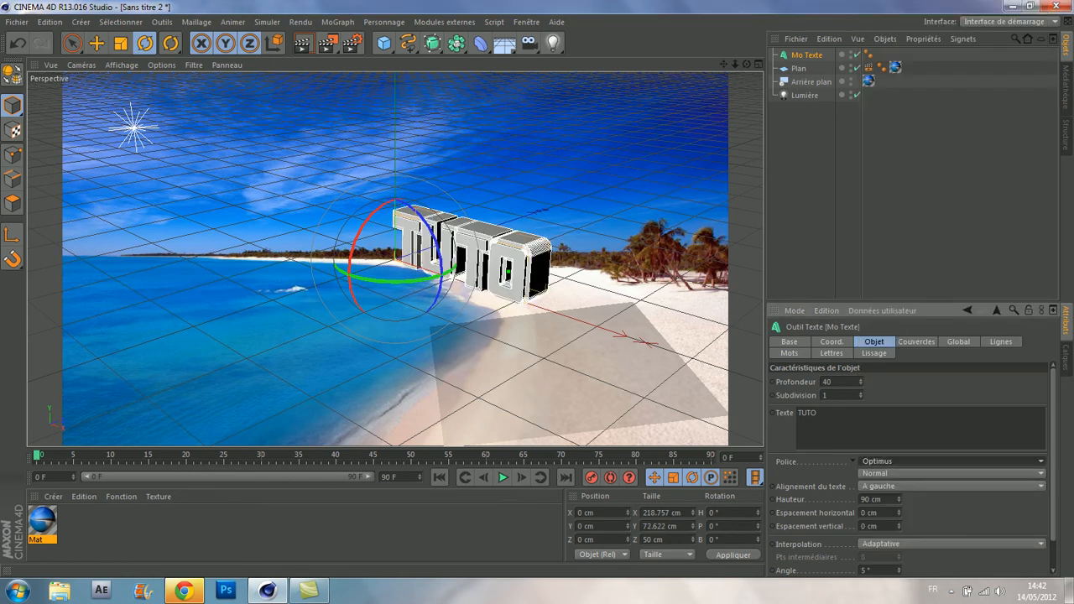
{"action": "left_click", "coordinate": [948, 462]}
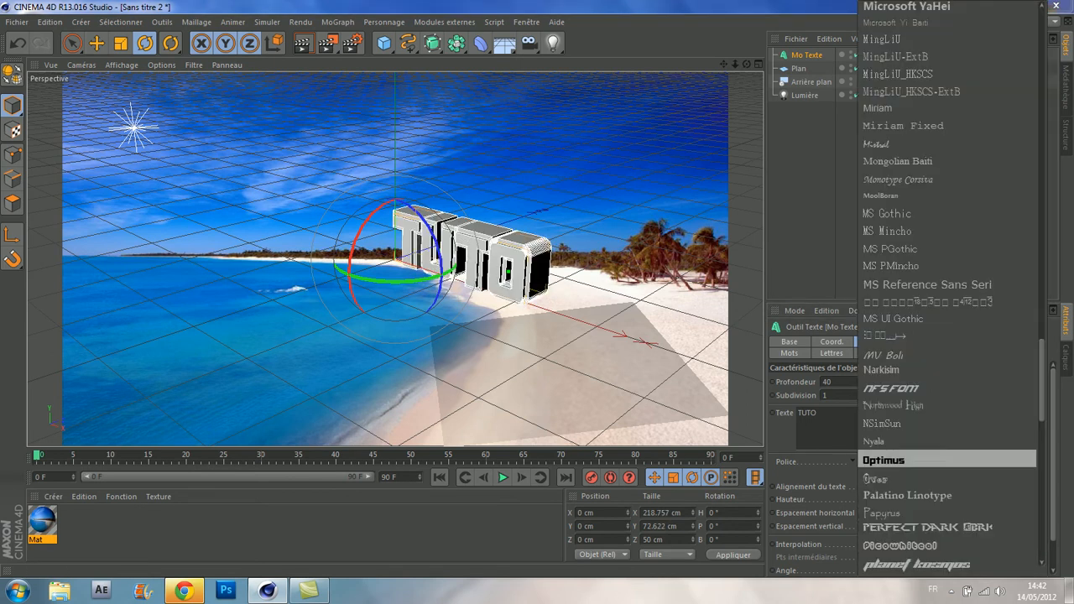
{"action": "left_click", "coordinate": [948, 493]}
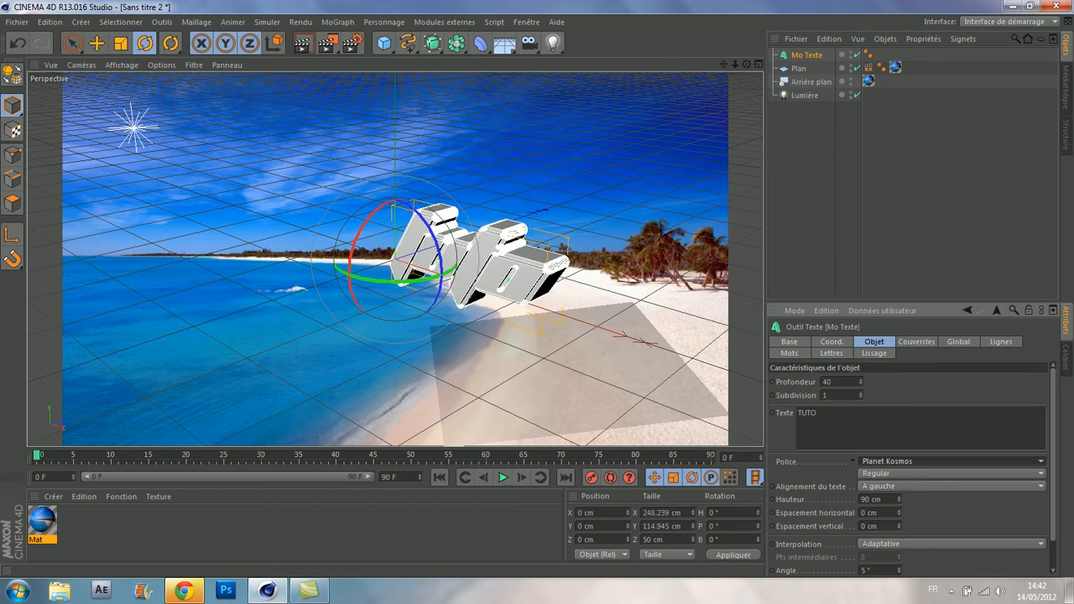
Step: Rotate the text's heading to about -12.4° and lower it to about Y -122 cm
{"action": "left_click_drag", "start_coordinate": [395, 280], "coordinate": [375, 279]}
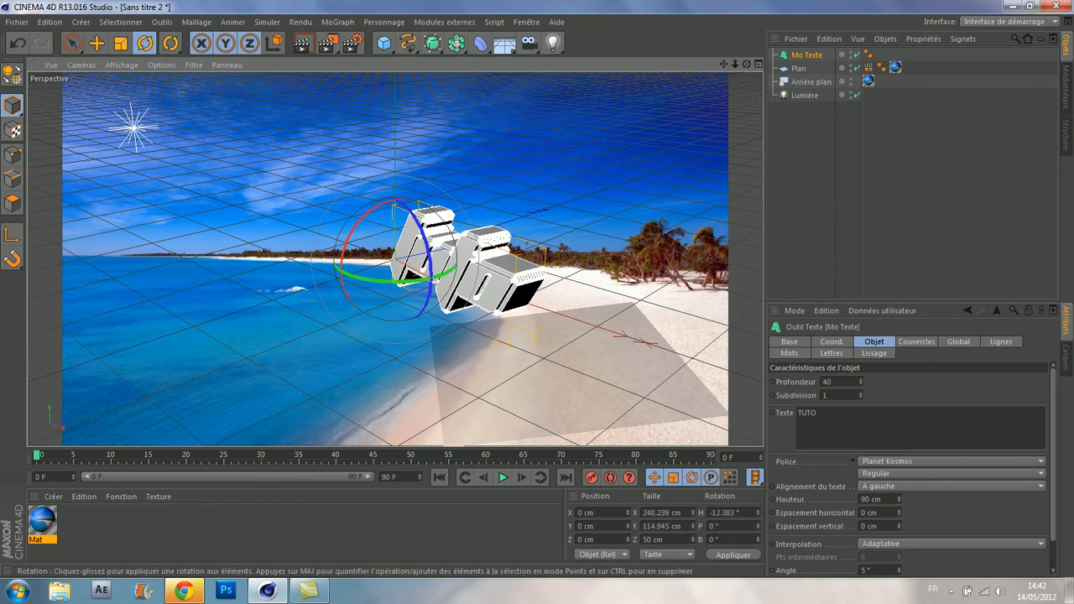
{"action": "key", "text": "e"}
{"action": "left_click_drag", "start_coordinate": [395, 159], "coordinate": [395, 246]}
Step: Using the four-view layout, move the text over the Plan to about X -63, Z 242 cm
{"action": "key", "text": "F5"}
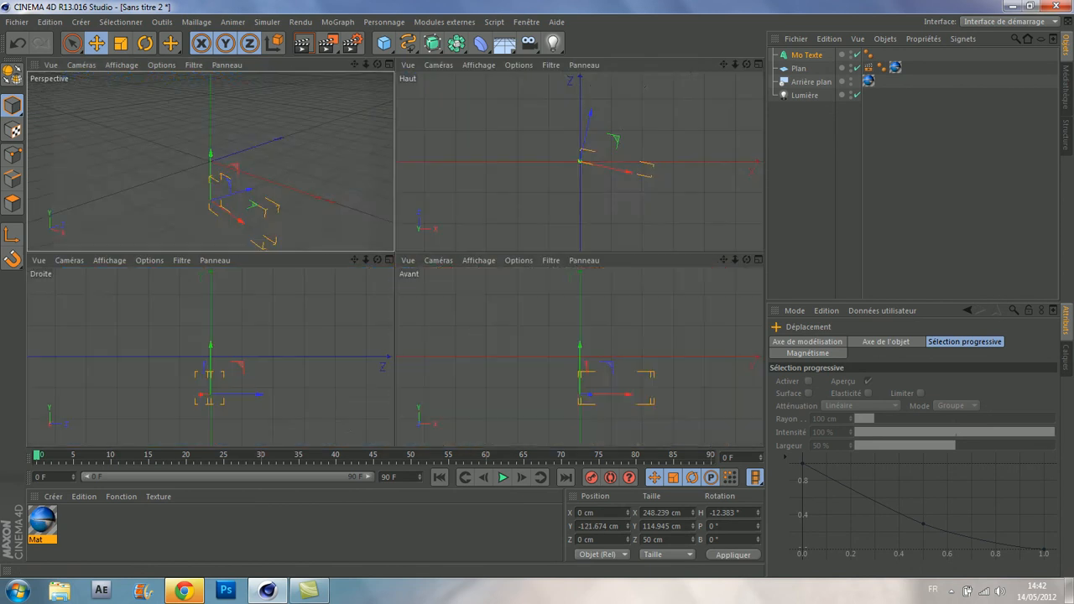
{"action": "left_click_drag", "start_coordinate": [615, 164], "coordinate": [630, 97]}
{"action": "left_click_drag", "start_coordinate": [723, 65], "coordinate": [756, 153]}
{"action": "left_click_drag", "start_coordinate": [621, 187], "coordinate": [587, 180]}
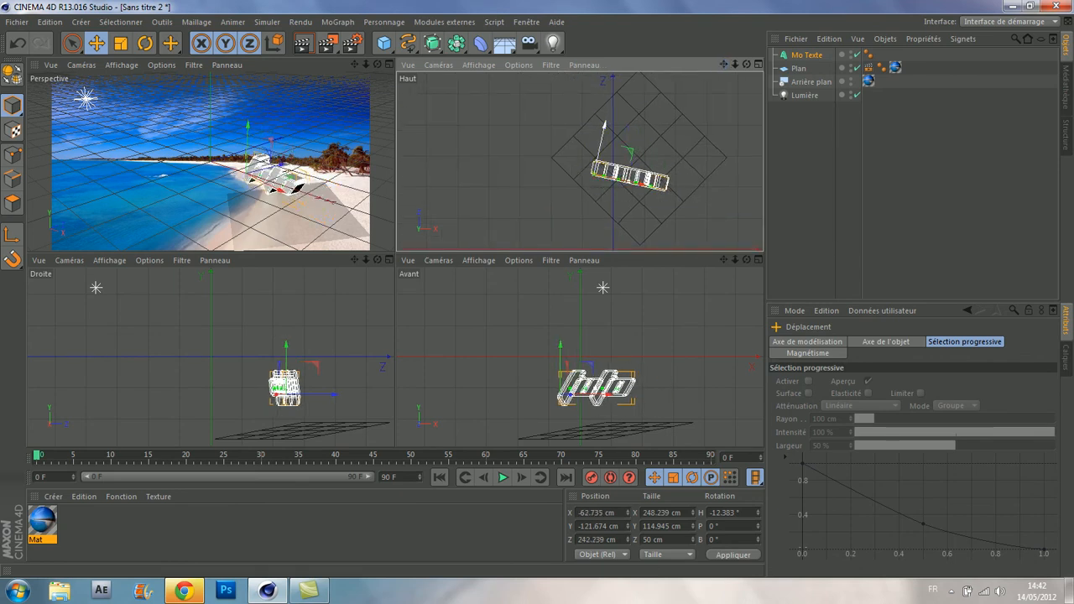
Step: Move the text onto the sand plane, to about X -34, Y -240, Z 317 cm
{"action": "left_click_drag", "start_coordinate": [603, 128], "coordinate": [608, 104]}
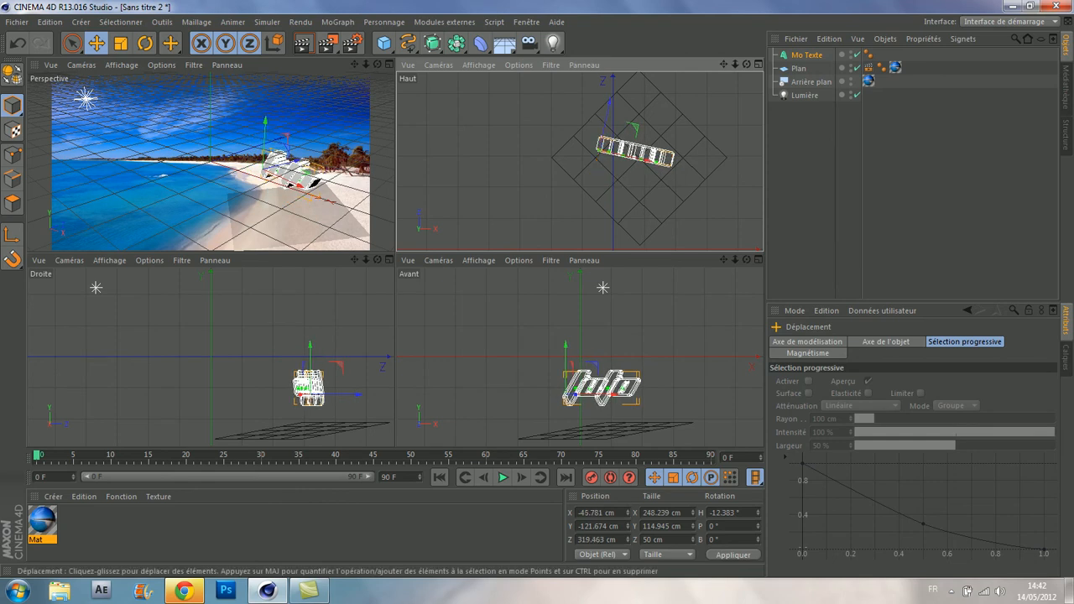
{"action": "left_click_drag", "start_coordinate": [648, 160], "coordinate": [652, 161]}
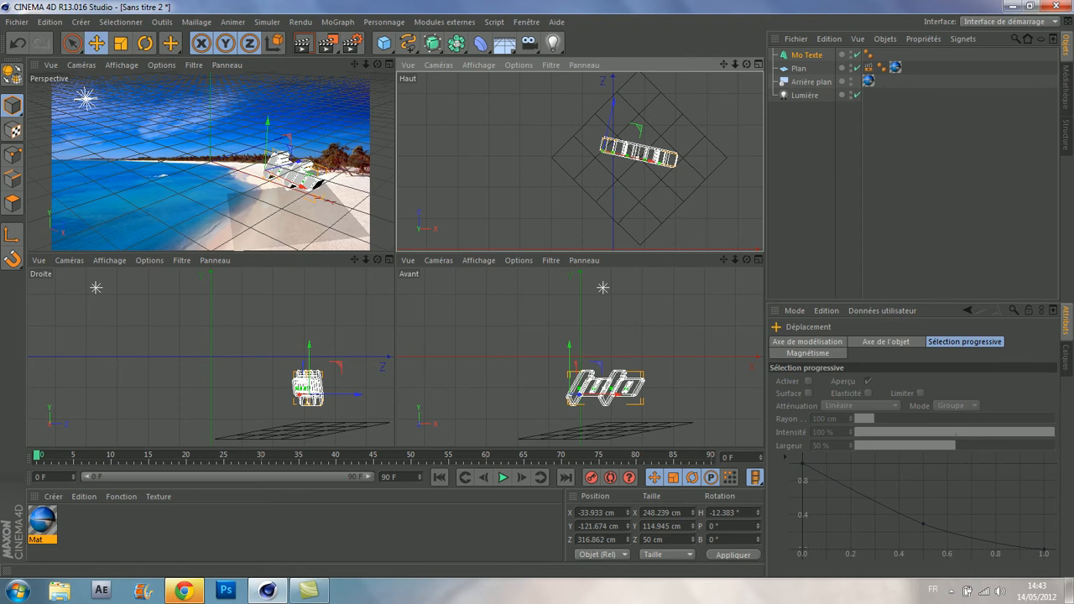
{"action": "left_click_drag", "start_coordinate": [569, 344], "coordinate": [569, 381]}
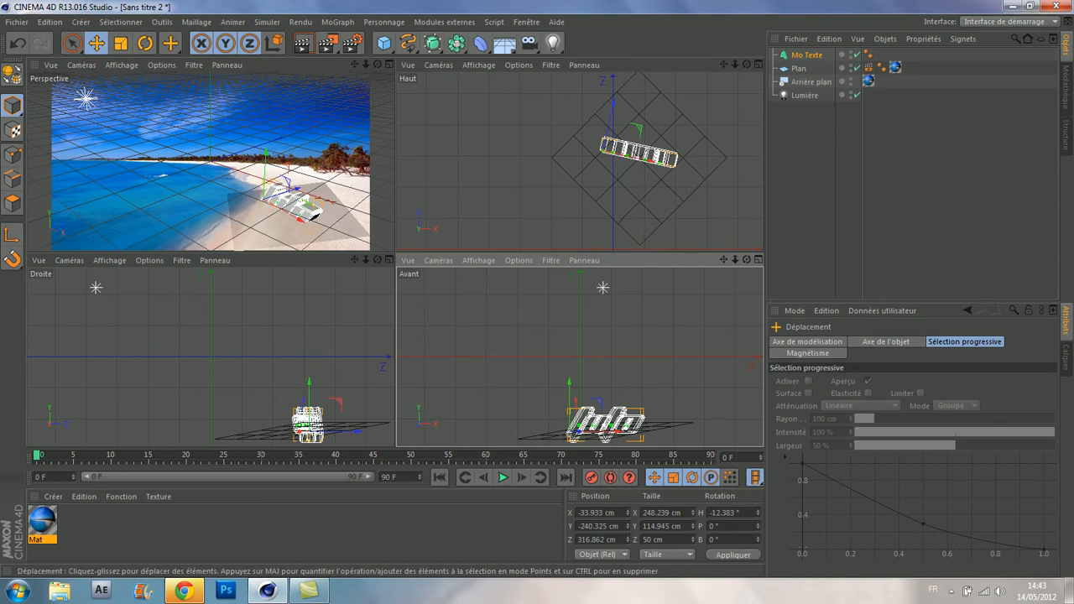
Step: In the full perspective view, rotate the text's bank to about 0.4° and deselect it
{"action": "key", "text": "F1"}
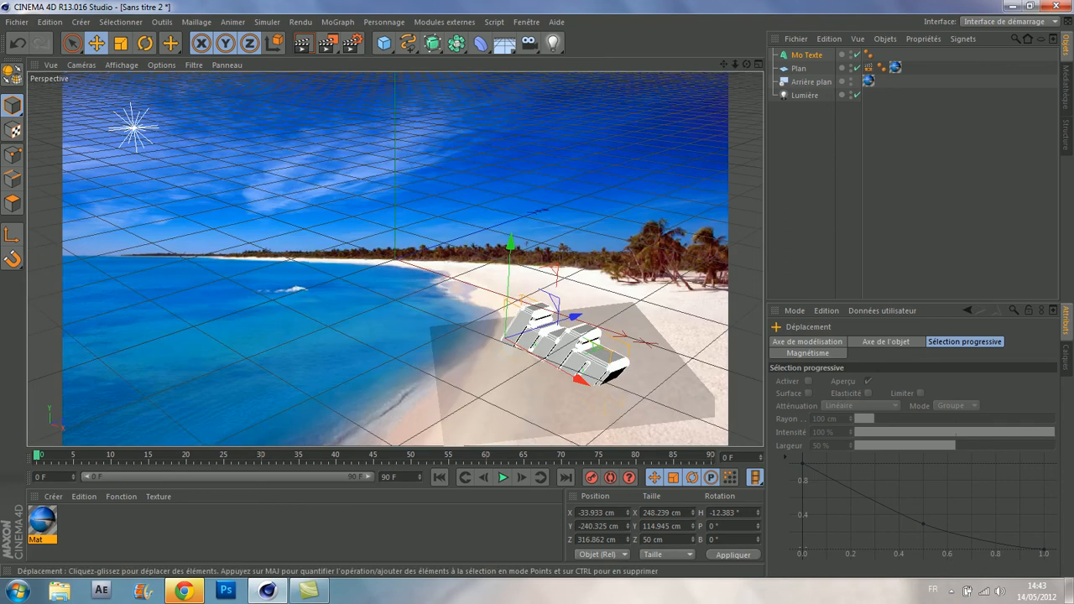
{"action": "key", "text": "r"}
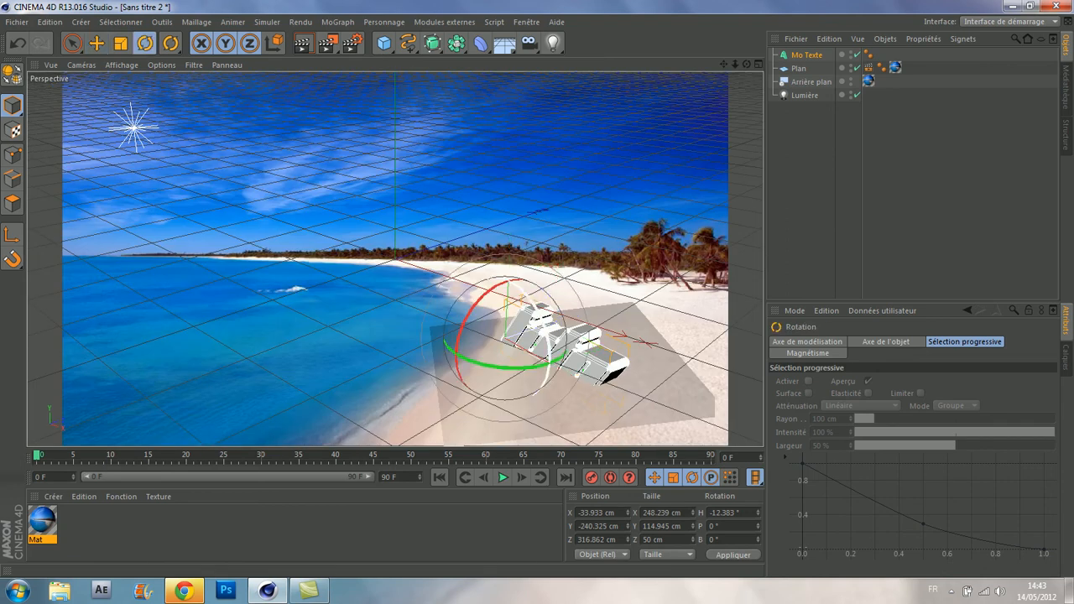
{"action": "mouse_move", "coordinate": [550, 342]}
{"action": "left_mouse_down"}
{"action": "mouse_move", "coordinate": [546, 366]}
{"action": "mouse_move", "coordinate": [550, 343]}
{"action": "left_mouse_up"}
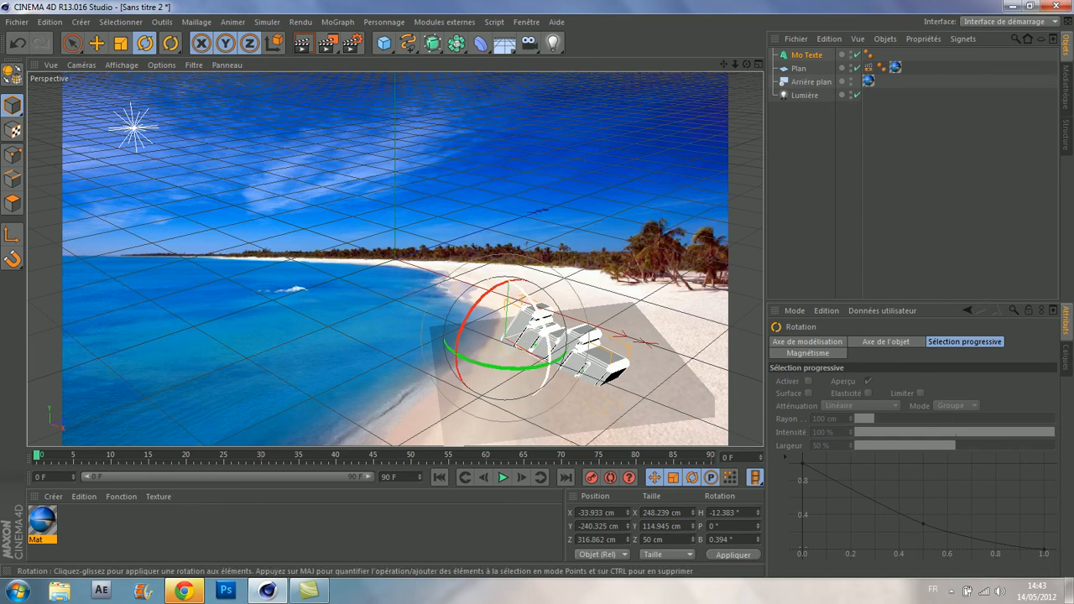
{"action": "left_click", "coordinate": [902, 184]}
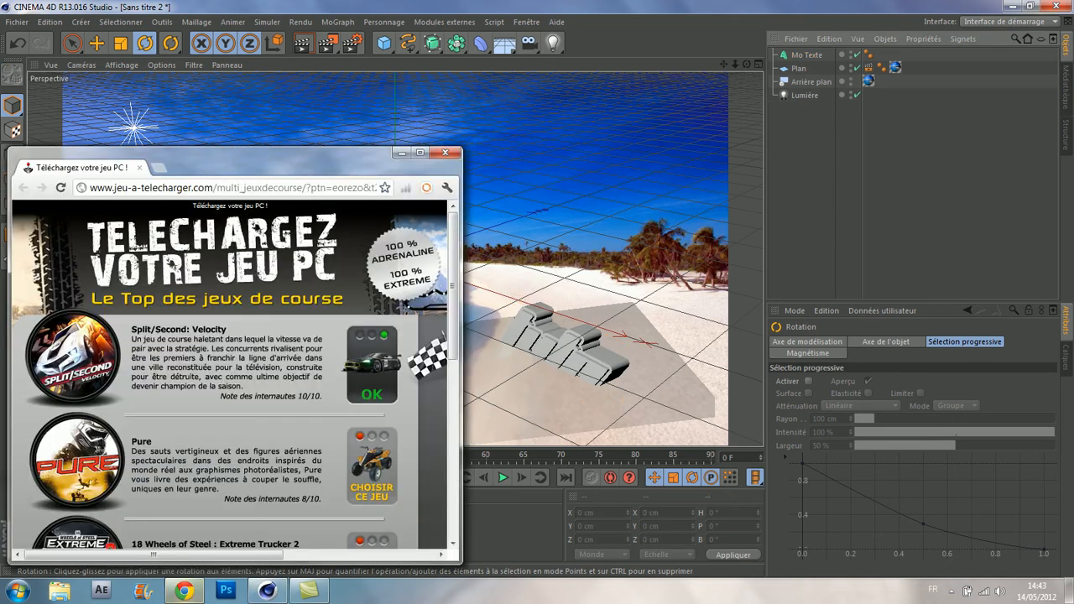
Step: Close the advertising browser window covering the scene, deselect the beach material and dismiss the recorder window
{"action": "left_click", "coordinate": [445, 152]}
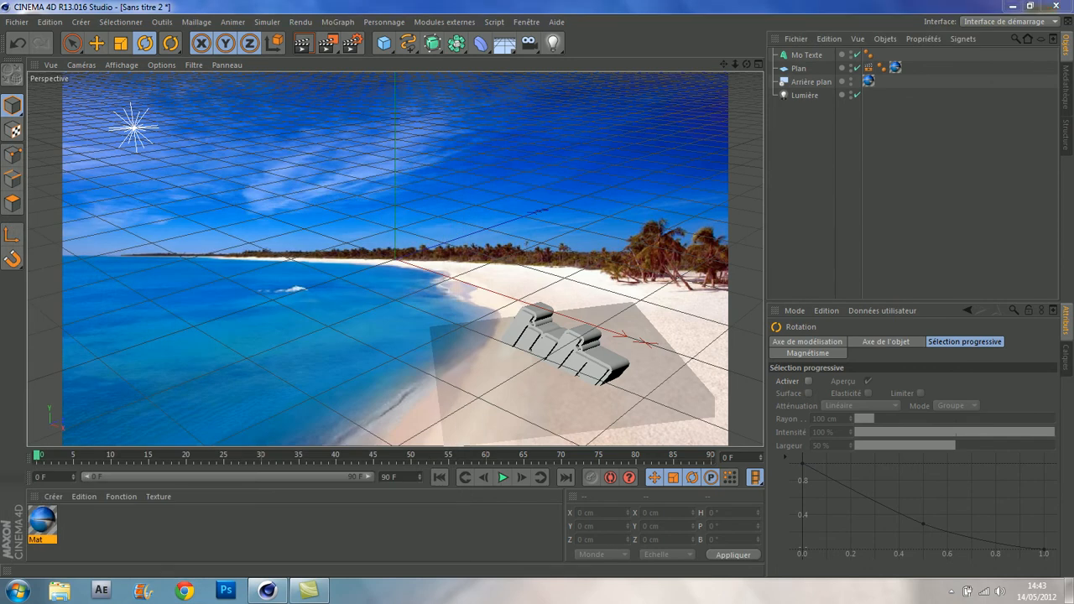
{"action": "left_click", "coordinate": [294, 534]}
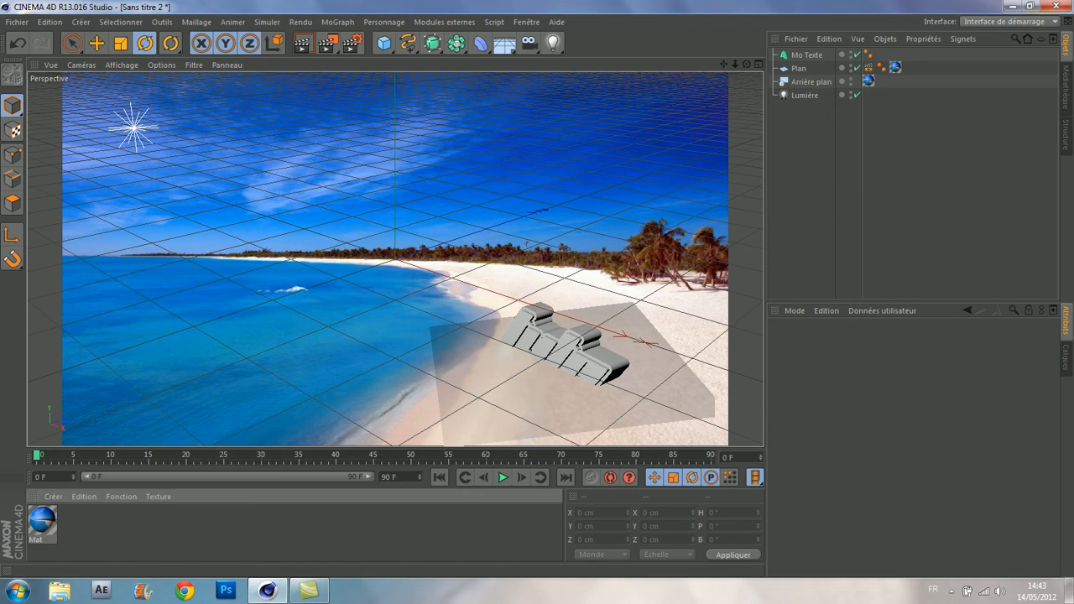
{"action": "left_click", "coordinate": [308, 591]}
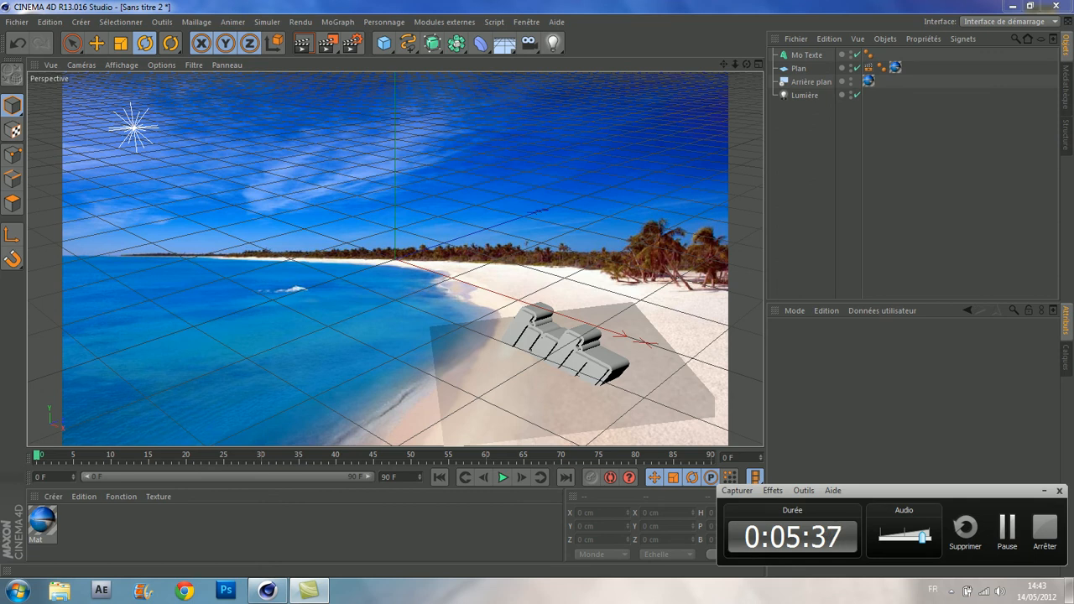
{"action": "left_click", "coordinate": [1045, 491]}
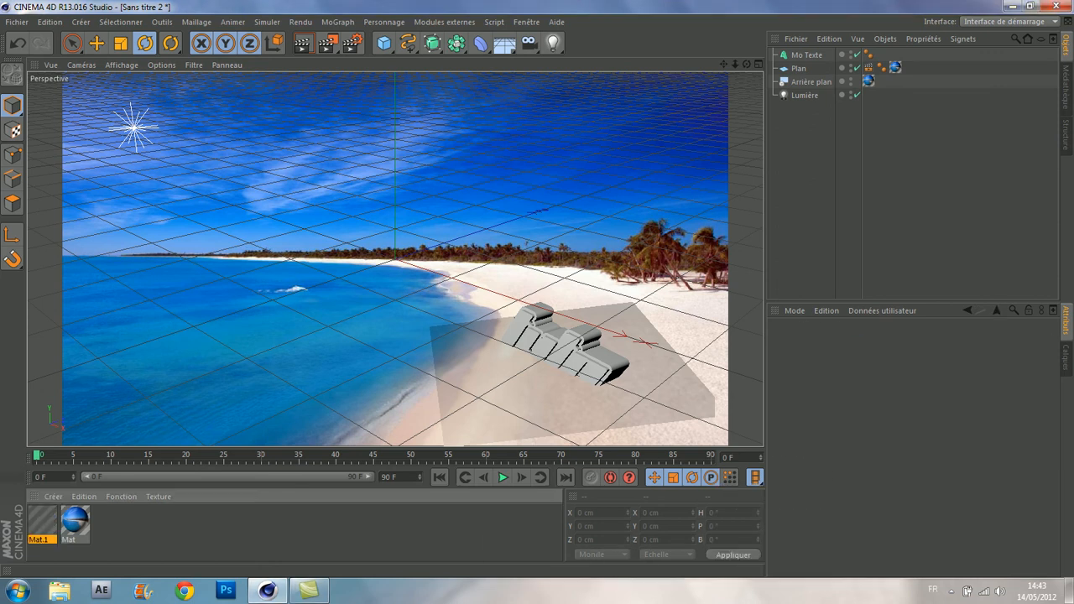
Step: Create a new material and set its color to cyan, RGB 30, 252, 252
{"action": "key", "text": "ctrl+n"}
{"action": "double_click", "coordinate": [42, 520]}
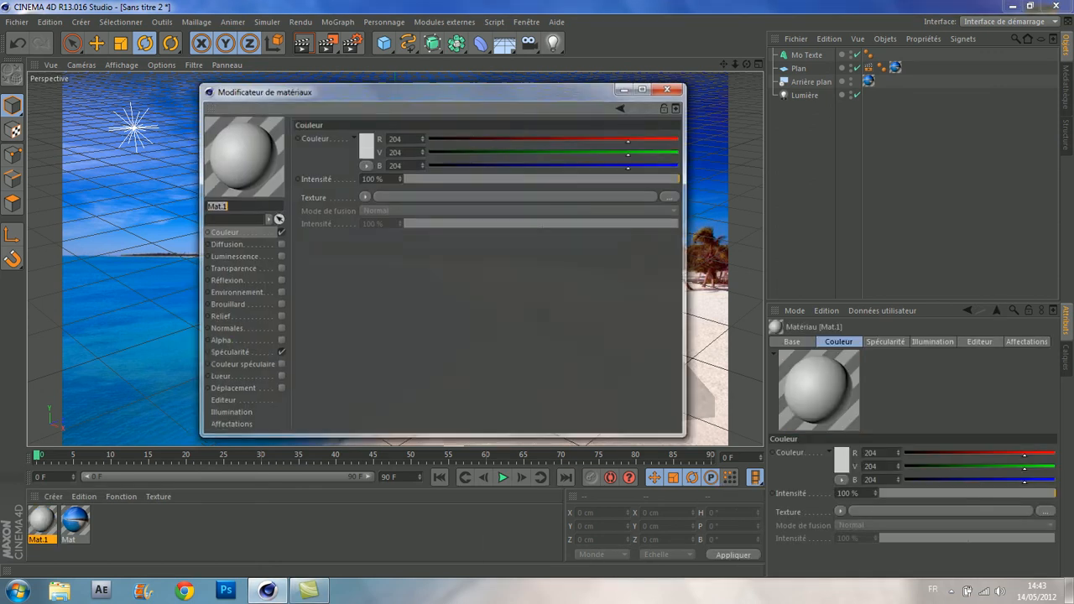
{"action": "left_click", "coordinate": [368, 141]}
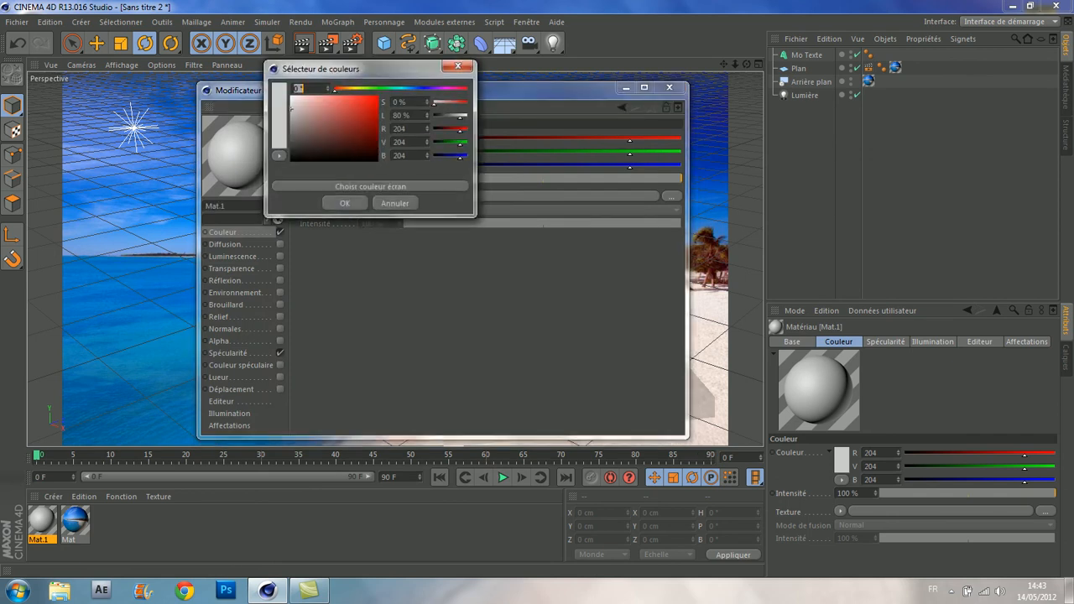
{"action": "type", "text": "189"}
{"action": "key", "text": "Return"}
{"action": "left_click_drag", "start_coordinate": [404, 89], "coordinate": [401, 89]}
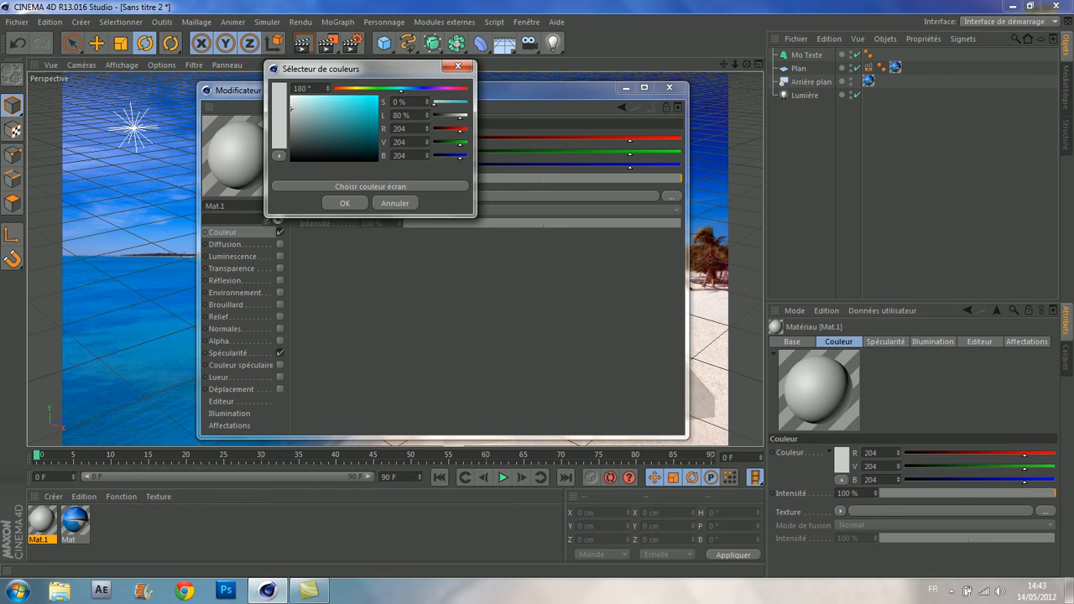
{"action": "left_click", "coordinate": [367, 97]}
{"action": "left_click", "coordinate": [344, 204]}
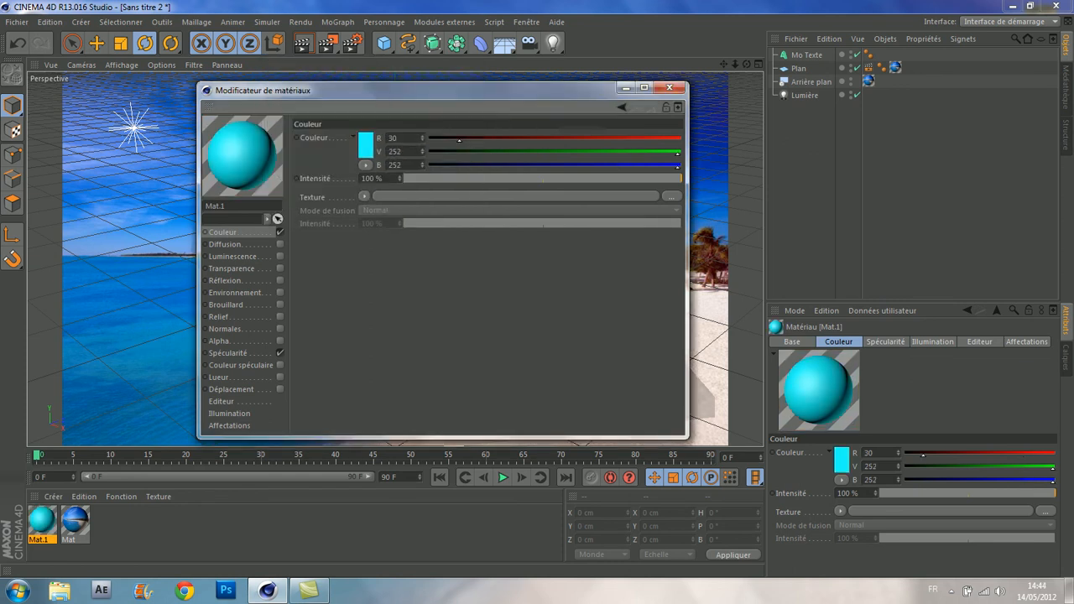
Step: Enable reflection on the cyan material and set its intensity to 25 %
{"action": "left_click", "coordinate": [280, 281]}
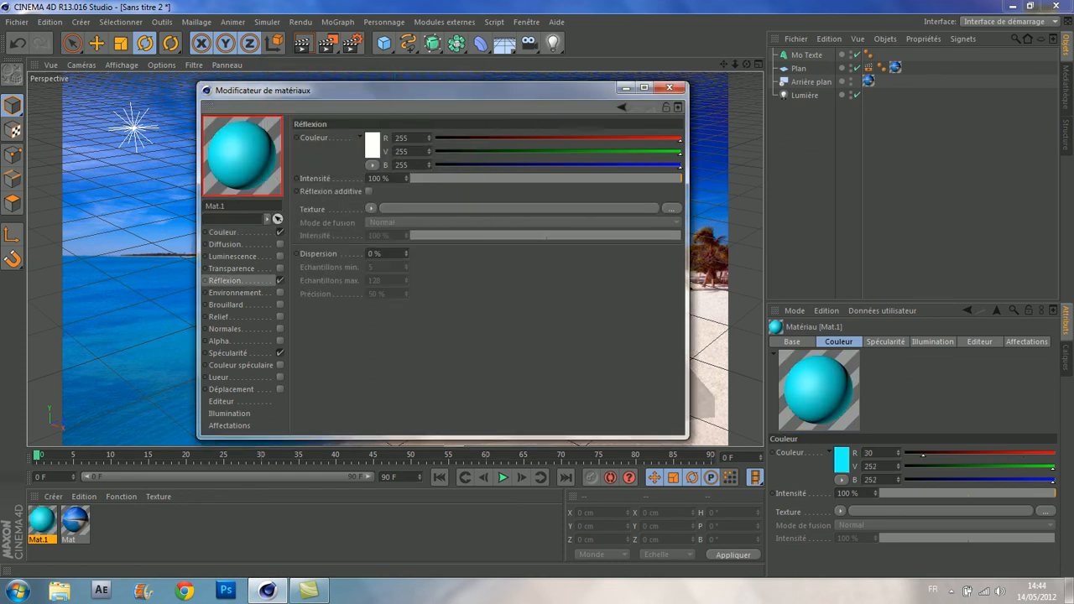
{"action": "double_click", "coordinate": [379, 178]}
{"action": "type", "text": "2"}
{"action": "key", "text": "Return"}
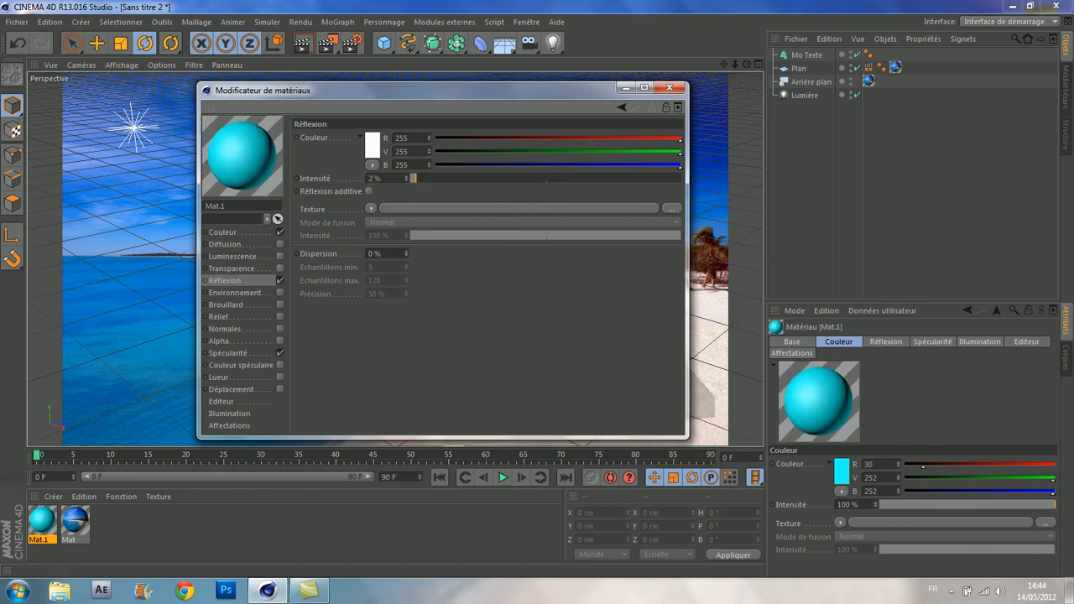
{"action": "type", "text": "25"}
{"action": "key", "text": "Return"}
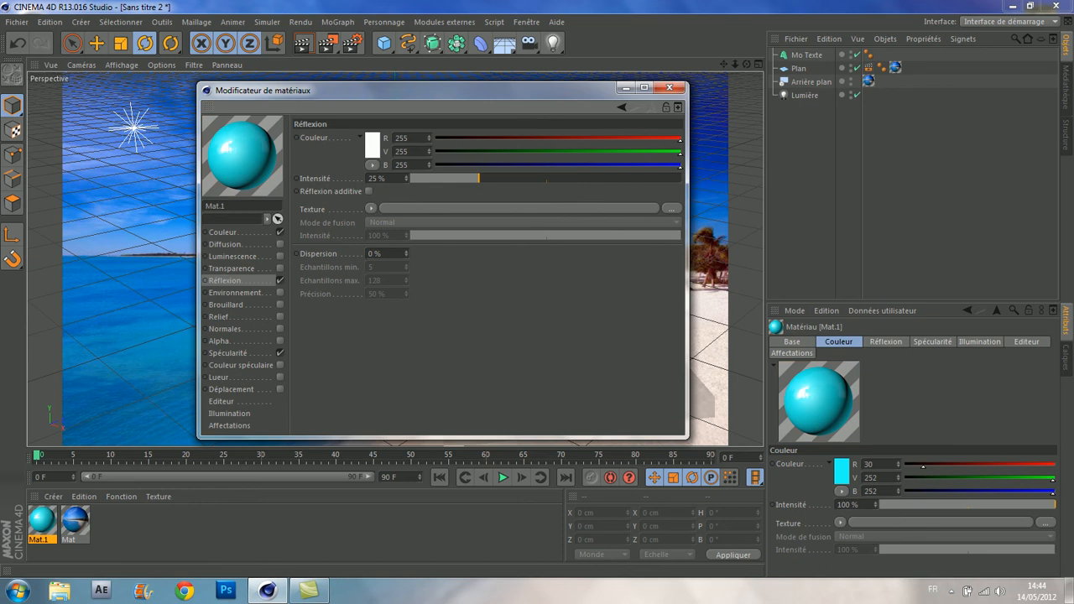
Step: Add a Fresnel texture at 50 % intensity to the reflection and apply the cyan material to the text
{"action": "left_click", "coordinate": [370, 209]}
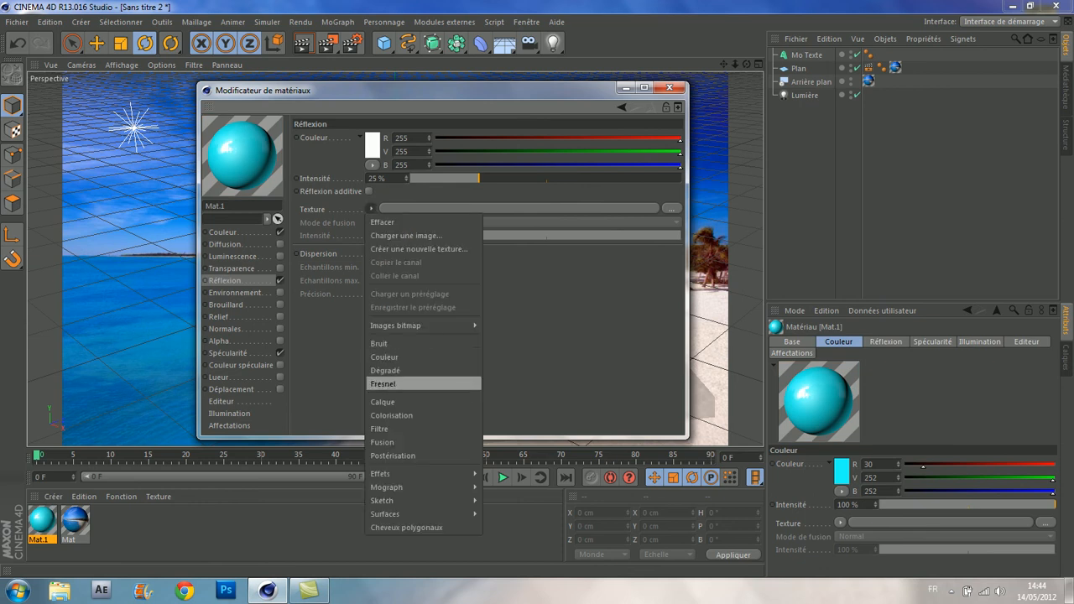
{"action": "left_click", "coordinate": [383, 384]}
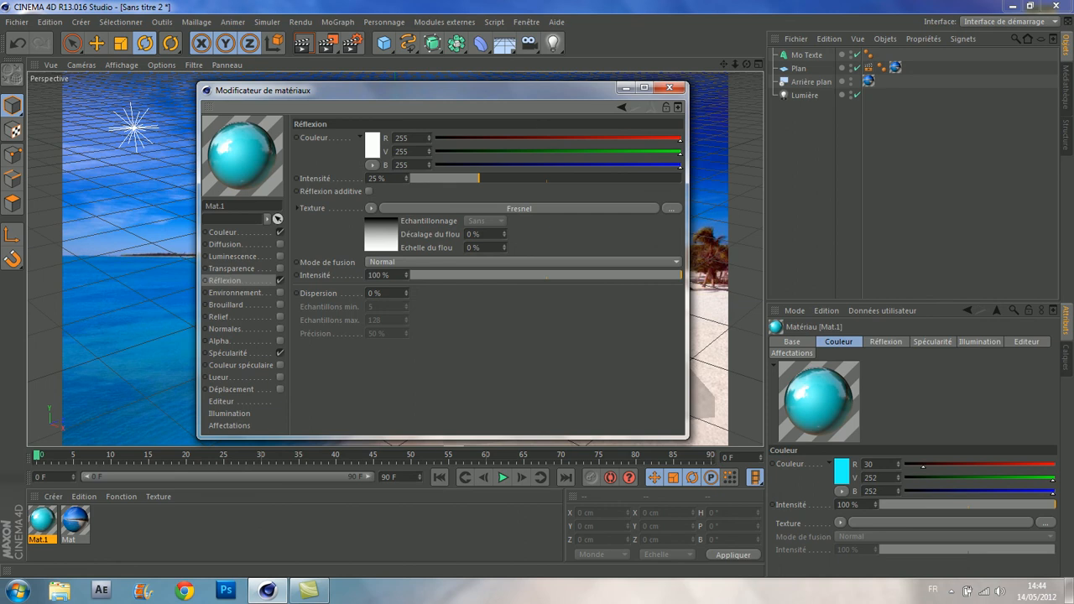
{"action": "left_click", "coordinate": [547, 275]}
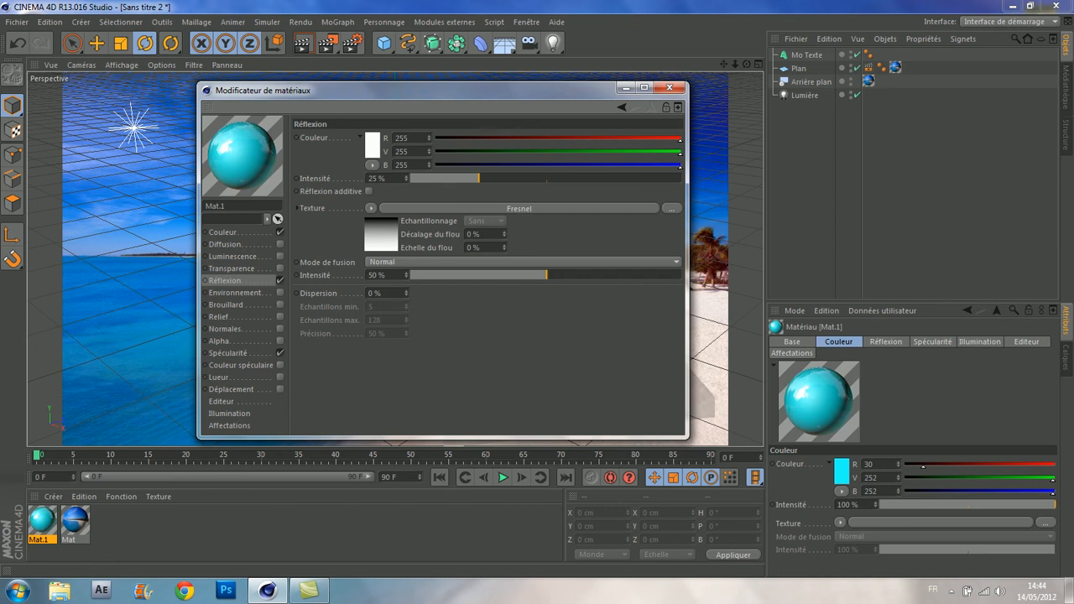
{"action": "left_click", "coordinate": [668, 88]}
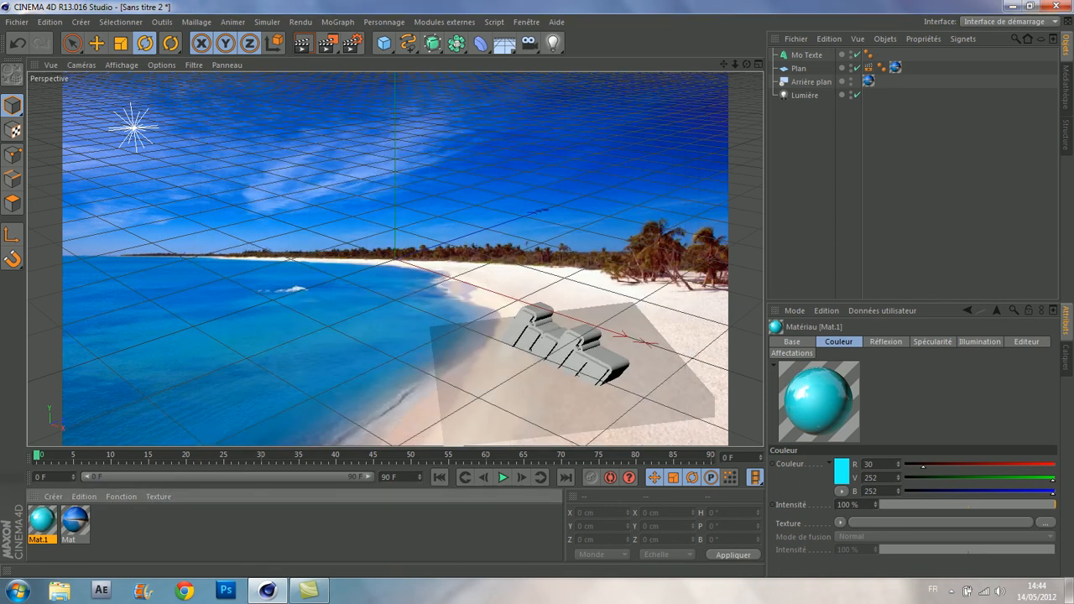
{"action": "left_click_drag", "start_coordinate": [42, 520], "coordinate": [564, 346]}
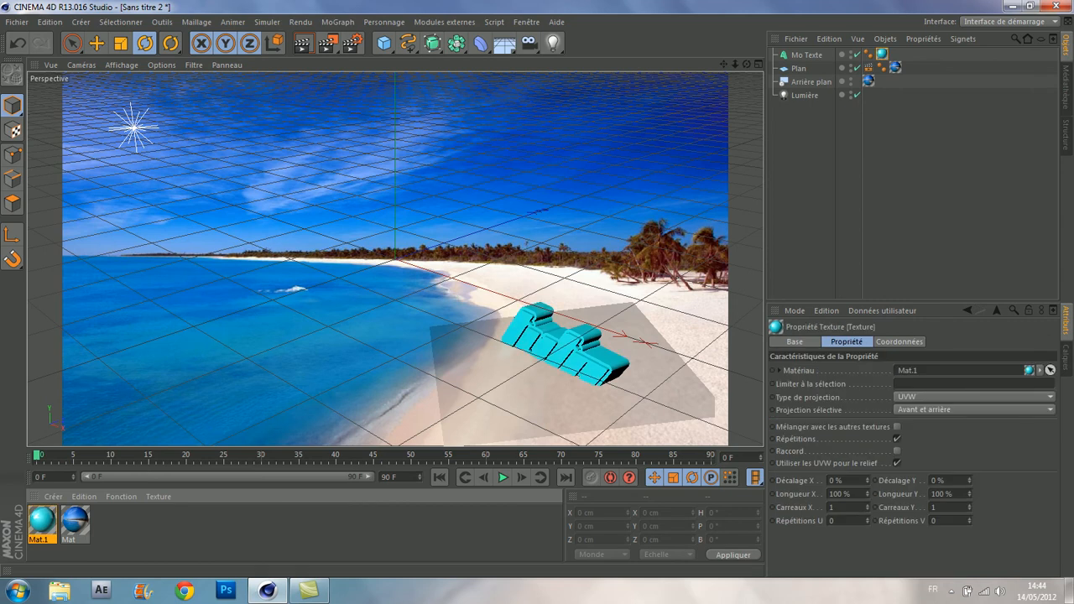
Step: Duplicate the cyan material and change the copy's color to white, RGB 255, 255, 255
{"action": "key", "text": "ctrl+v"}
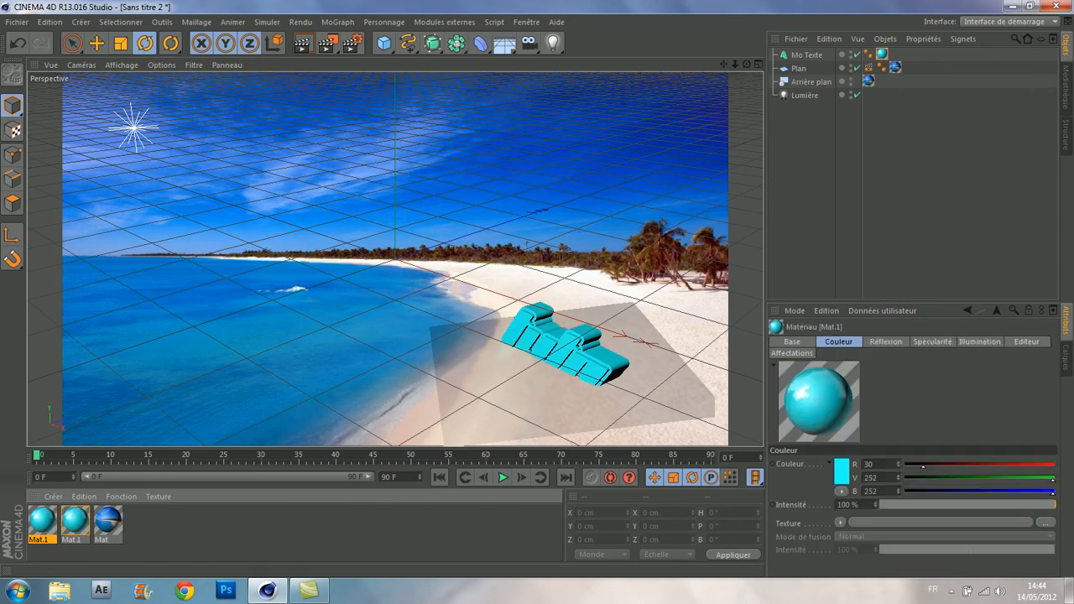
{"action": "double_click", "coordinate": [42, 520]}
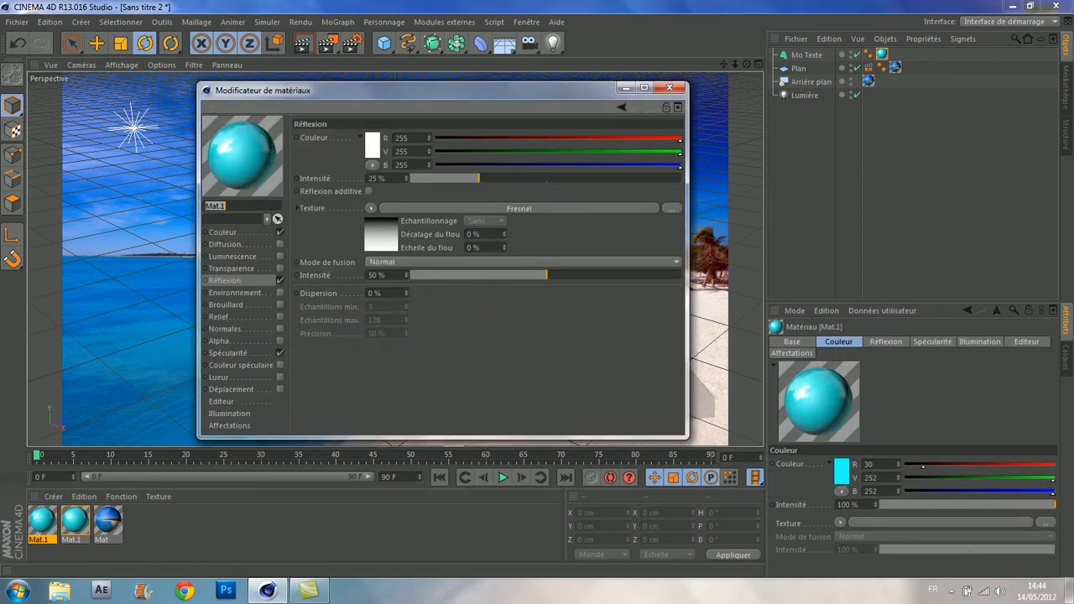
{"action": "left_click", "coordinate": [223, 232]}
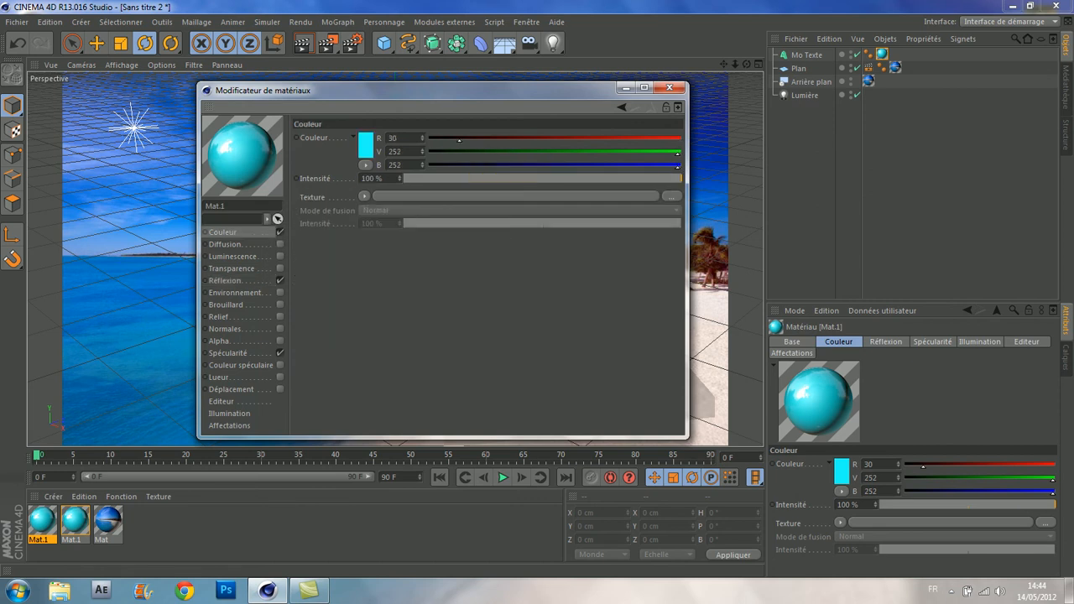
{"action": "left_click", "coordinate": [366, 144]}
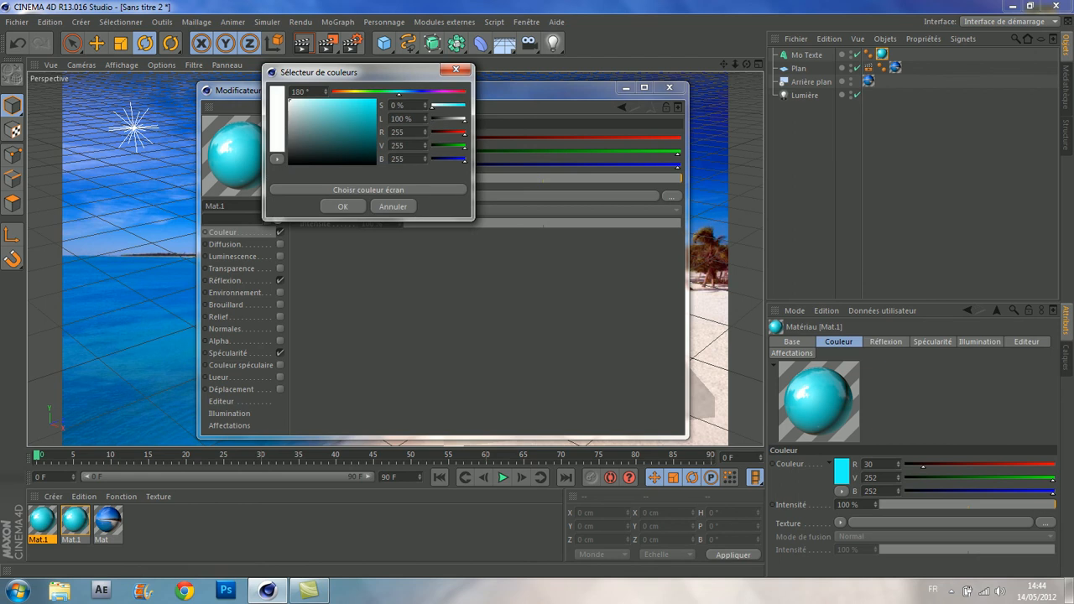
{"action": "left_click", "coordinate": [342, 207]}
{"action": "left_click", "coordinate": [669, 88]}
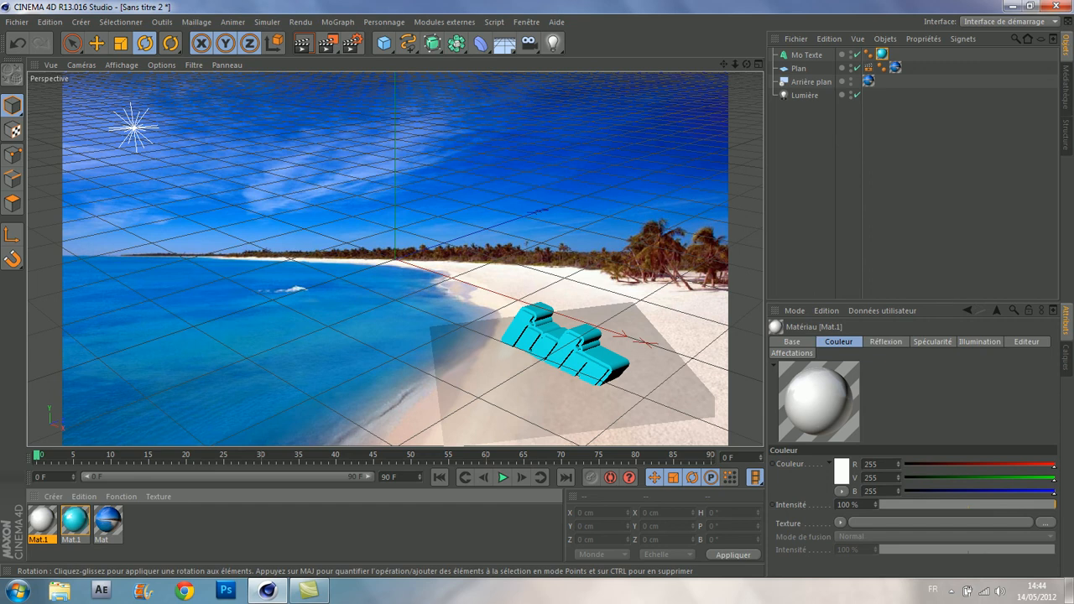
{"action": "mouse_move", "coordinate": [310, 592]}
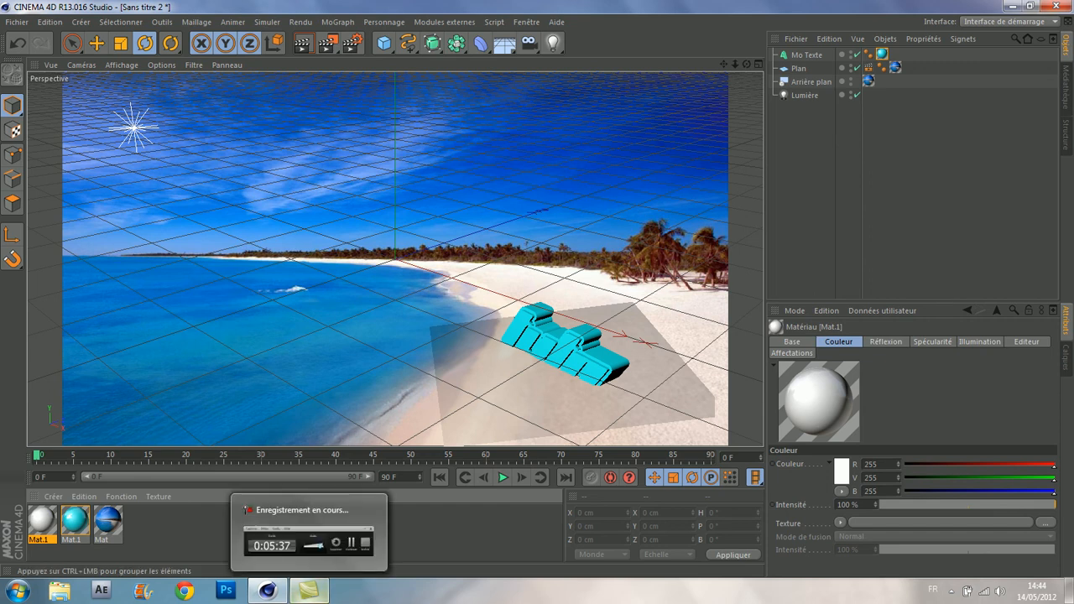
{"action": "left_click", "coordinate": [311, 550]}
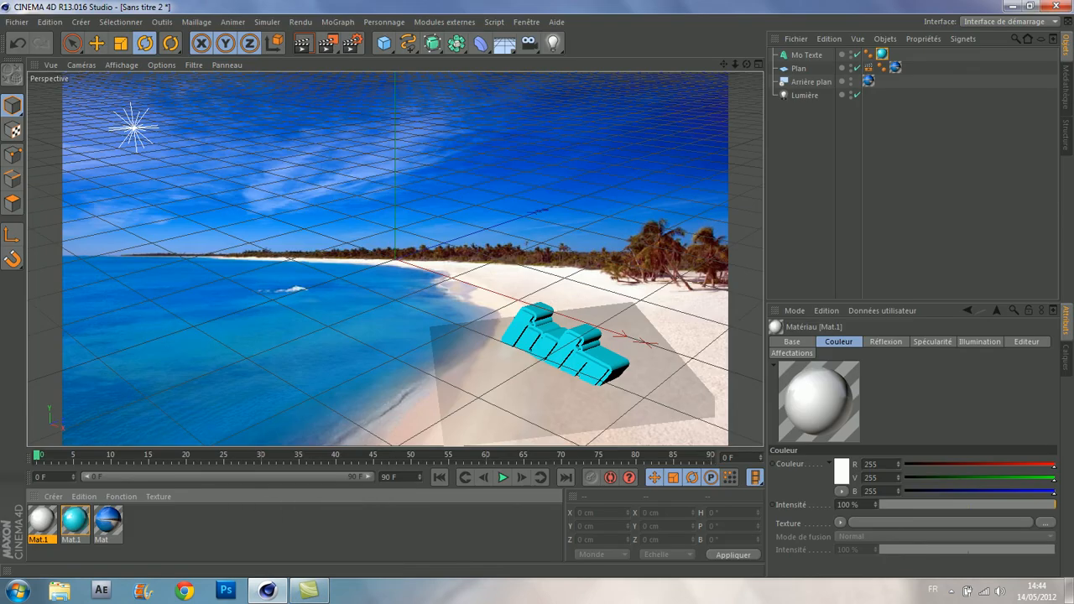
Step: Apply the white material to the text and limit it to the front cap selection C1
{"action": "left_click_drag", "start_coordinate": [42, 519], "coordinate": [563, 344]}
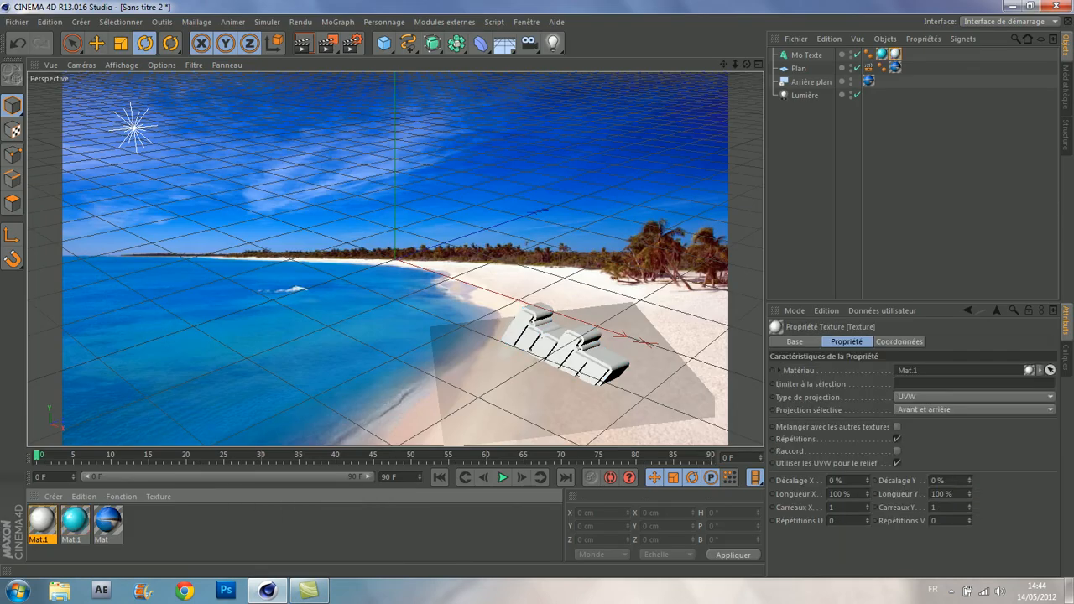
{"action": "left_click", "coordinate": [920, 383]}
{"action": "type", "text": "Cl"}
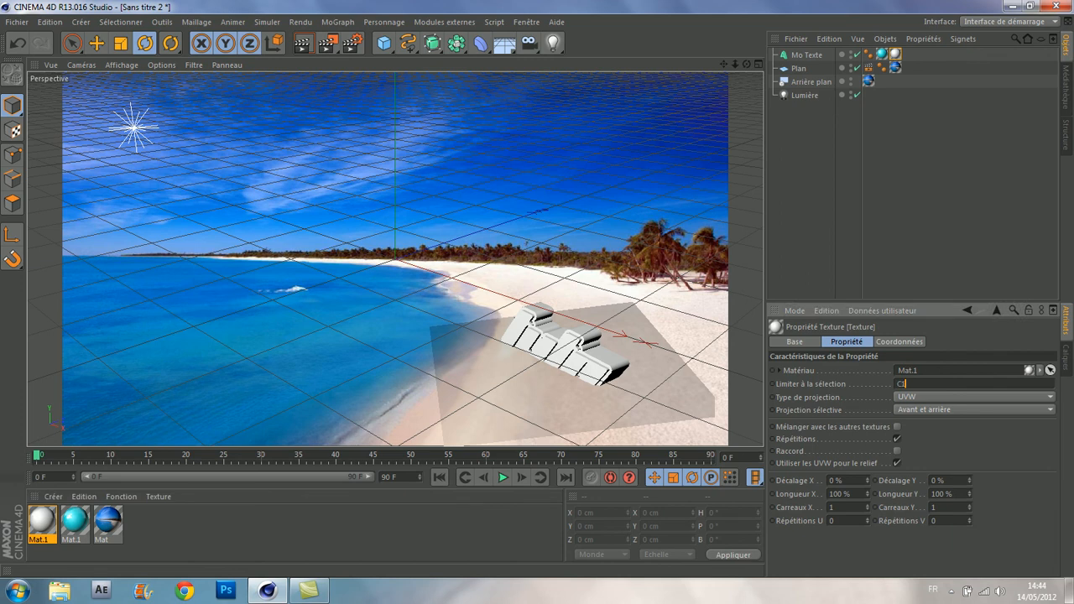
{"action": "left_click", "coordinate": [919, 193]}
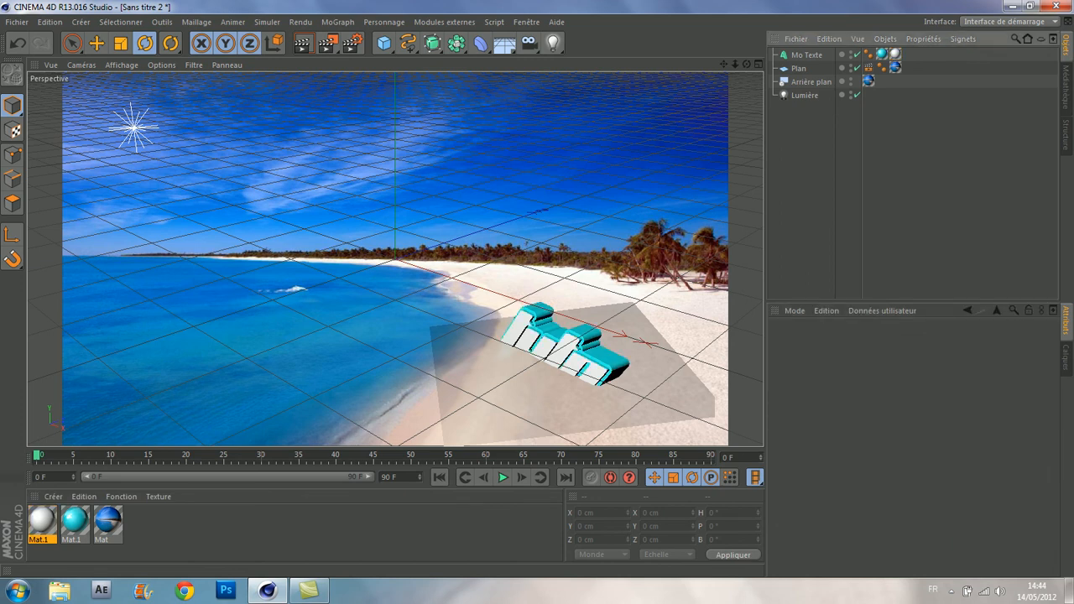
Step: Render only the viewport region around the text to check its materials and shadow on the sand
{"action": "left_click_drag", "start_coordinate": [328, 43], "coordinate": [371, 56]}
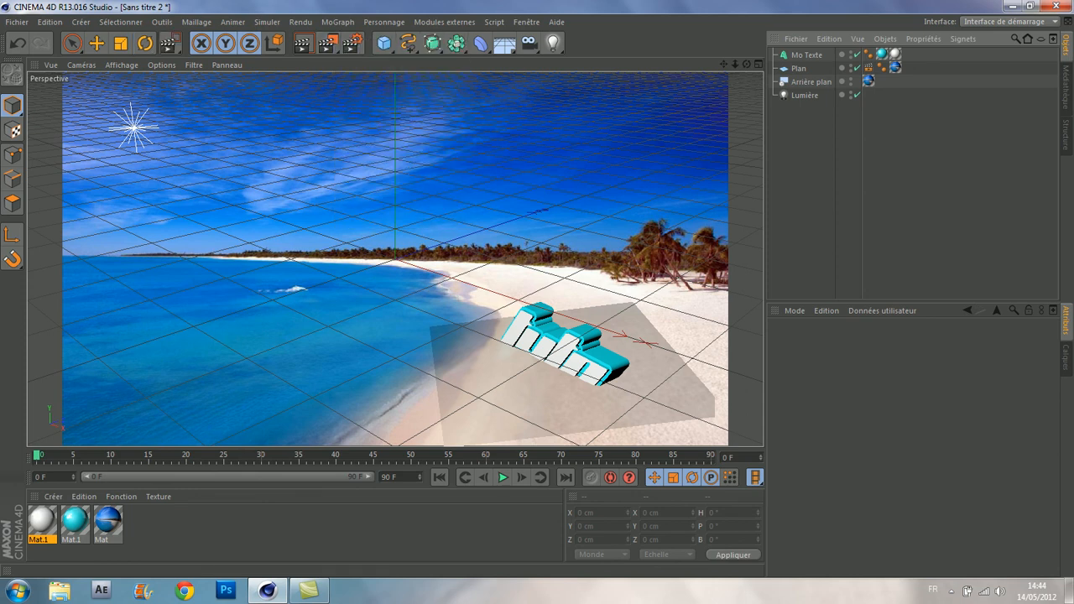
{"action": "left_click_drag", "start_coordinate": [478, 291], "coordinate": [704, 428]}
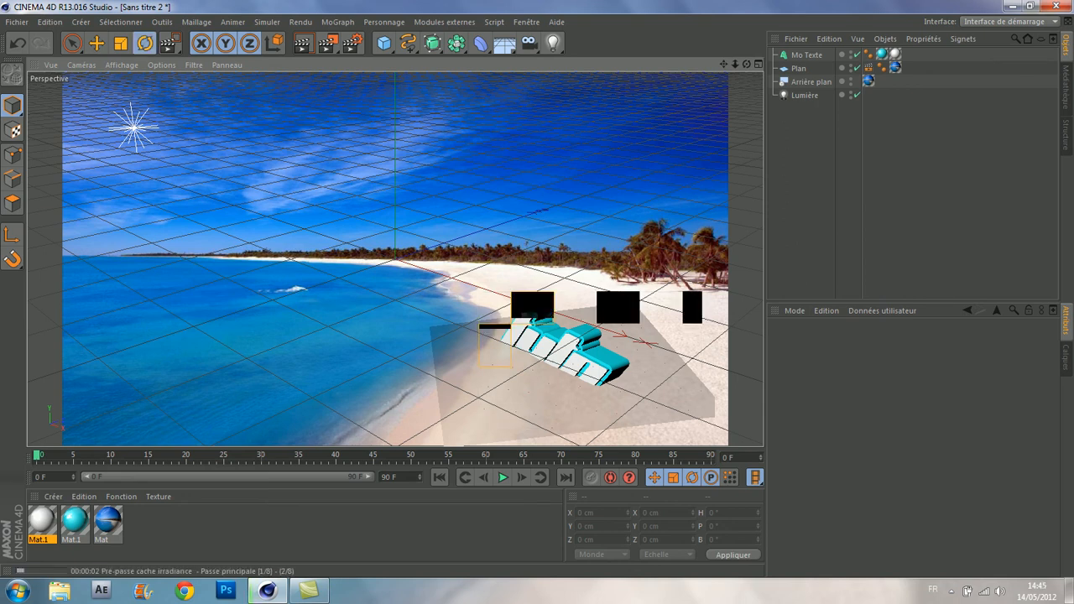
{"action": "left_click", "coordinate": [310, 591]}
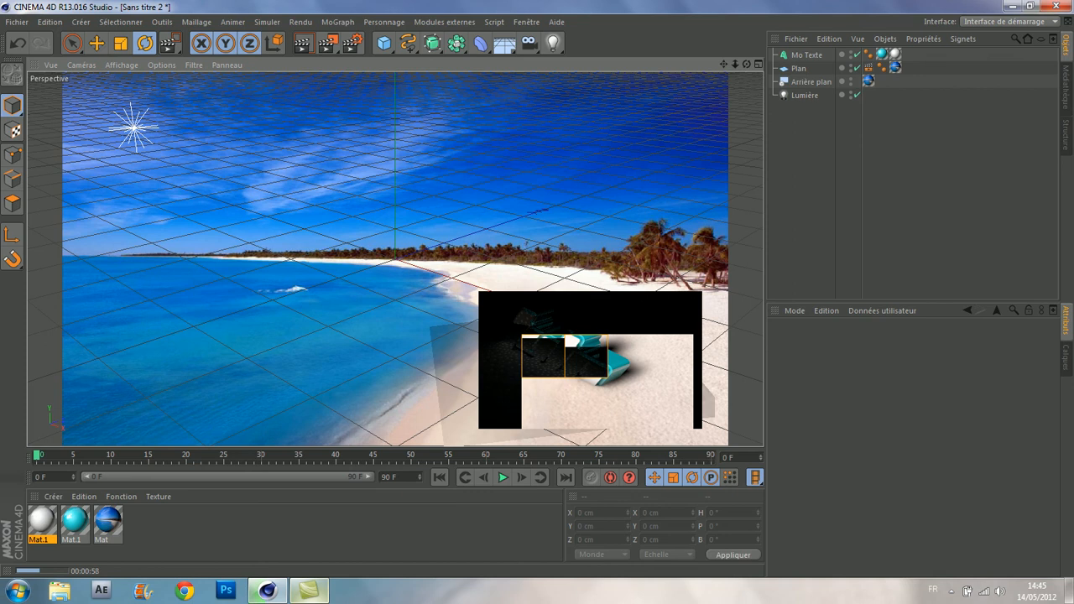
{"action": "left_click", "coordinate": [308, 591]}
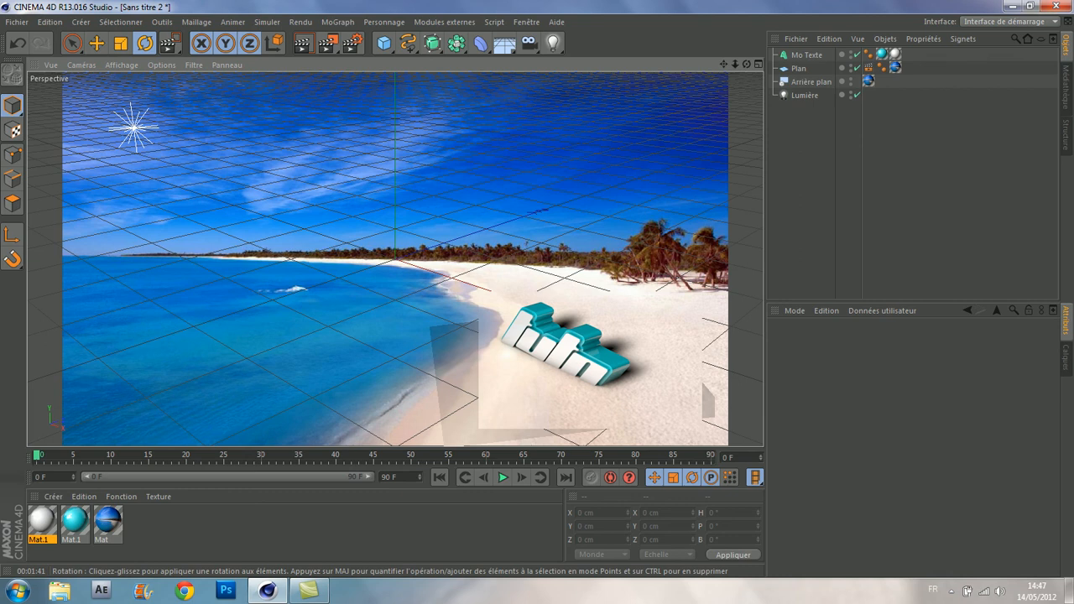
{"action": "left_click", "coordinate": [310, 590]}
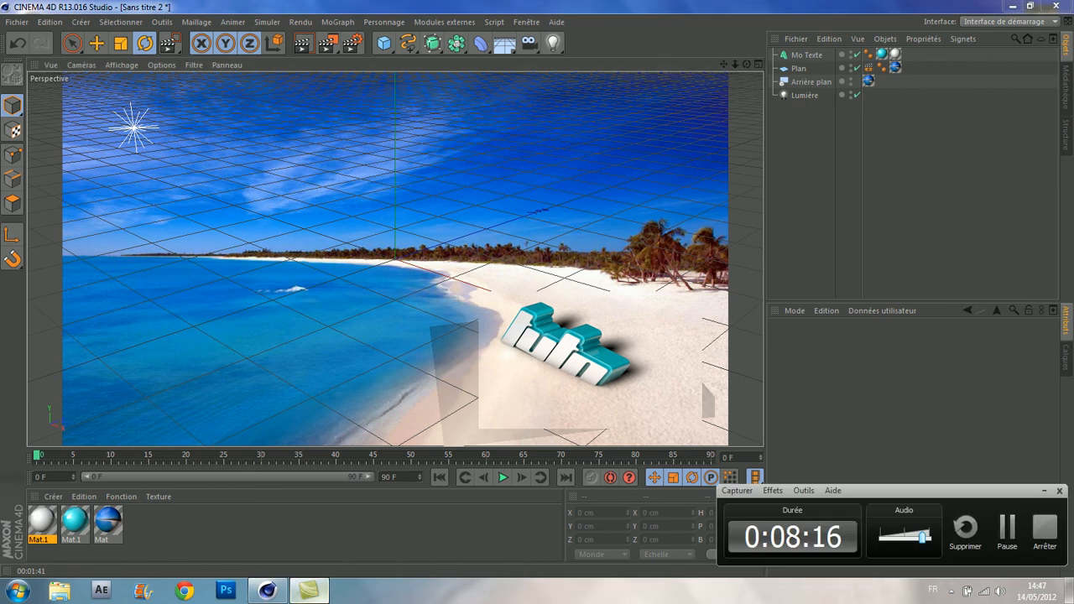